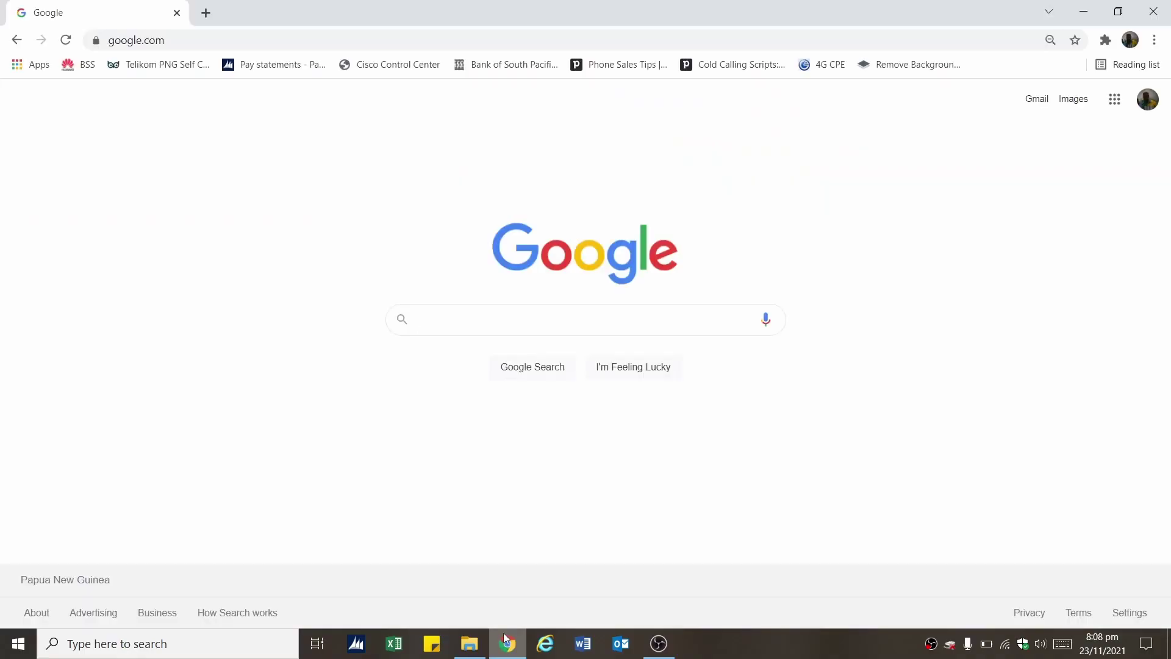
Search Google for 'telikom self care' by typing 'Te' and picking the suggestion
click(419, 323)
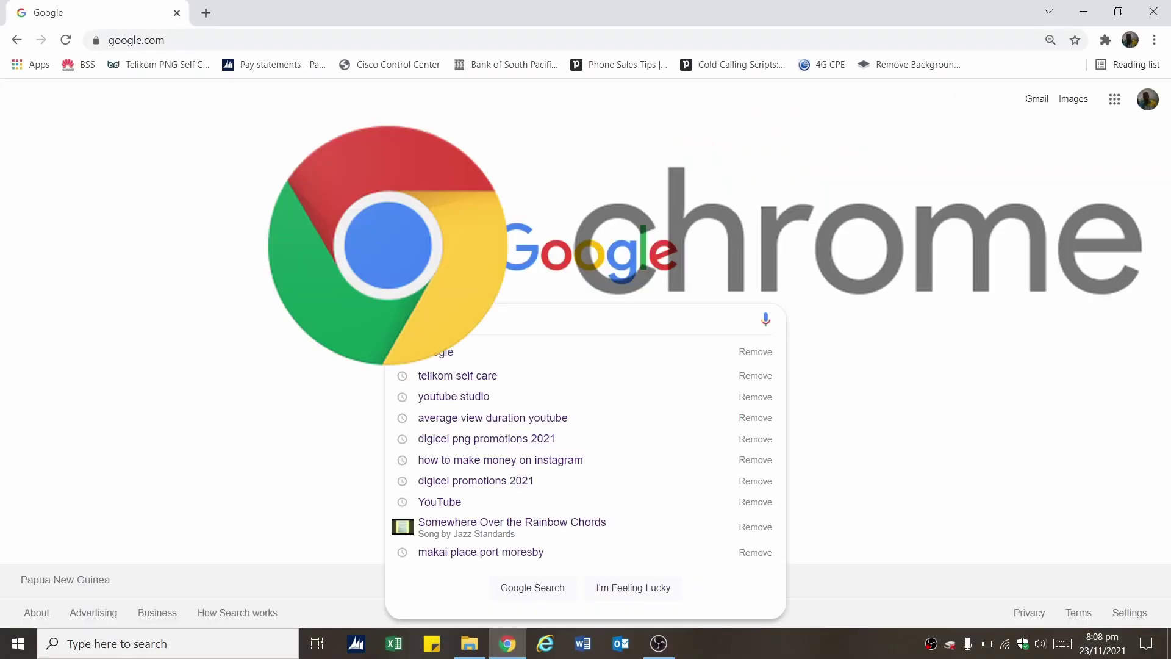
text(Telikom)
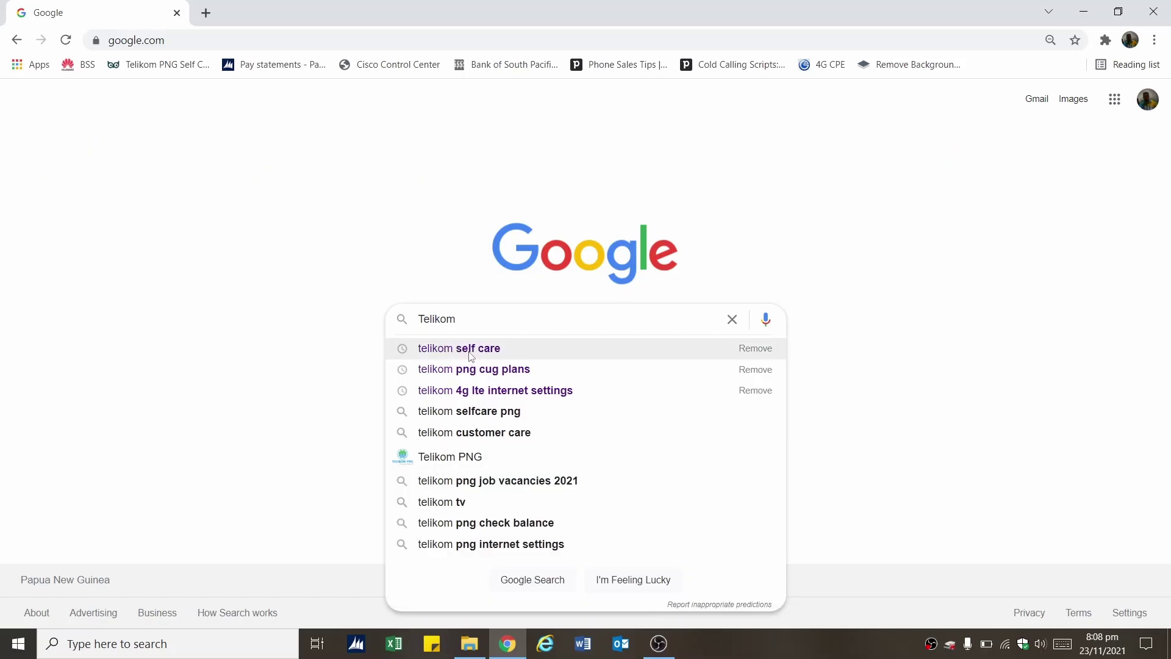
click(471, 356)
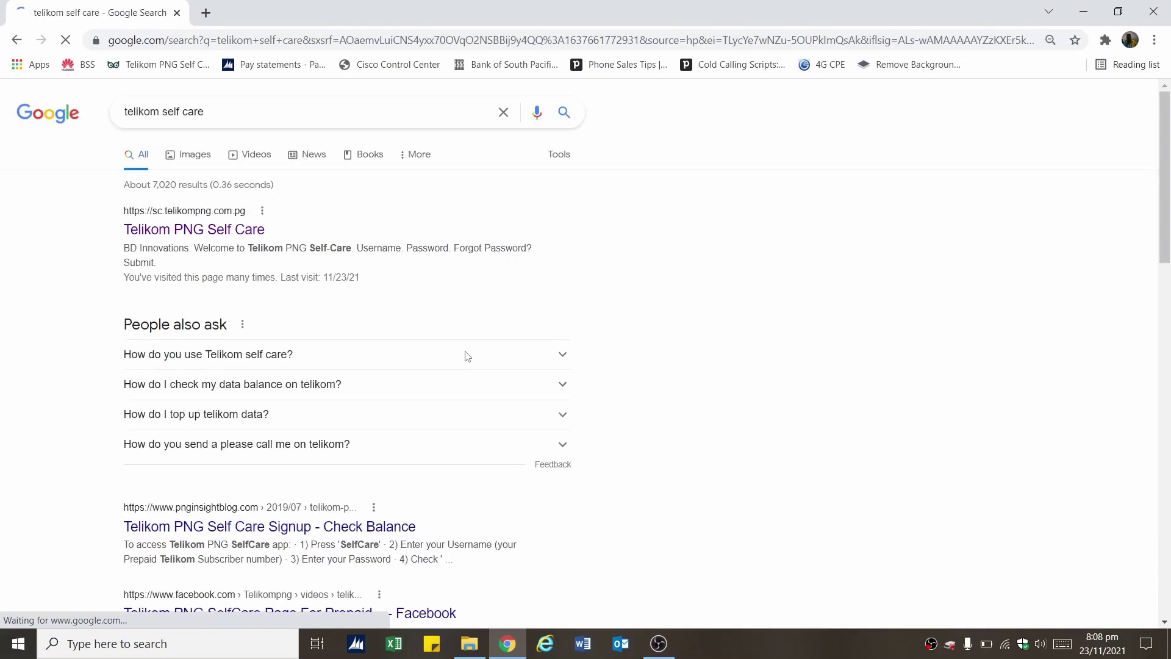
Open the Telikom PNG Self Care site and fill in the subscriber number and password
click(197, 230)
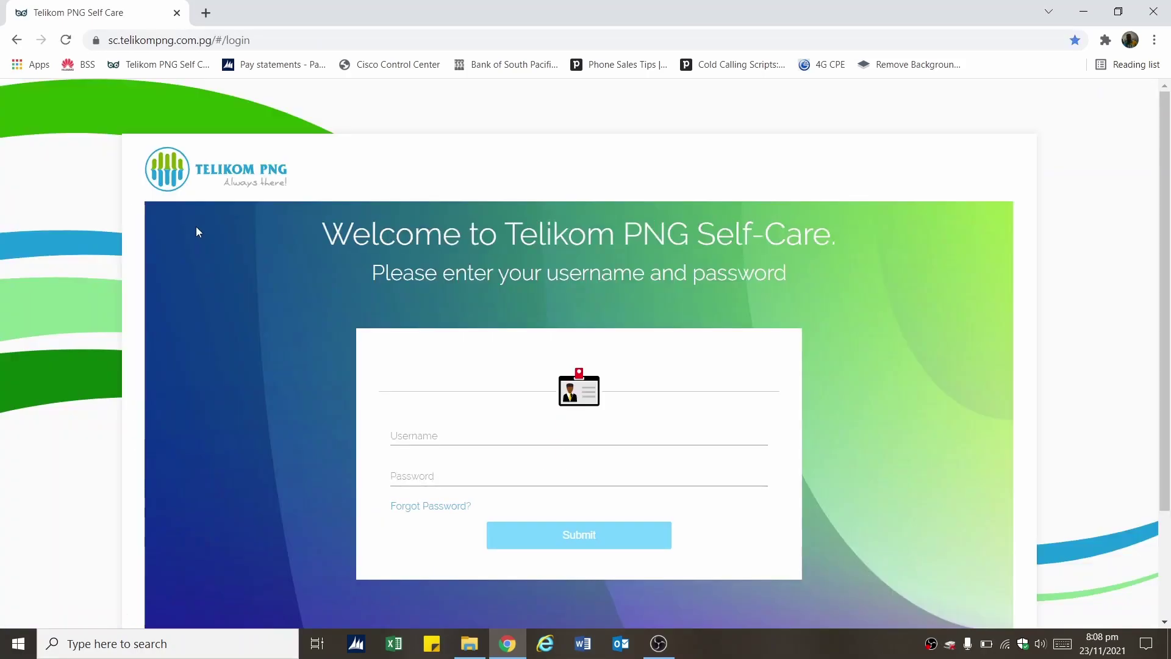
click(414, 435)
click(405, 436)
text(341)
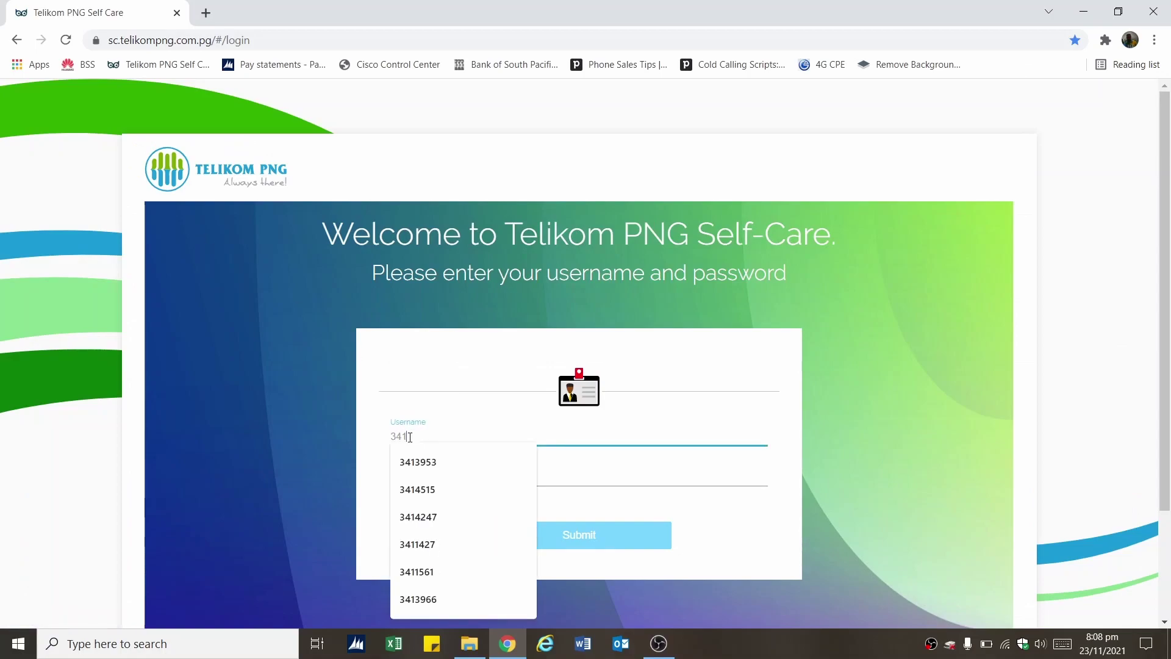
text(4515)
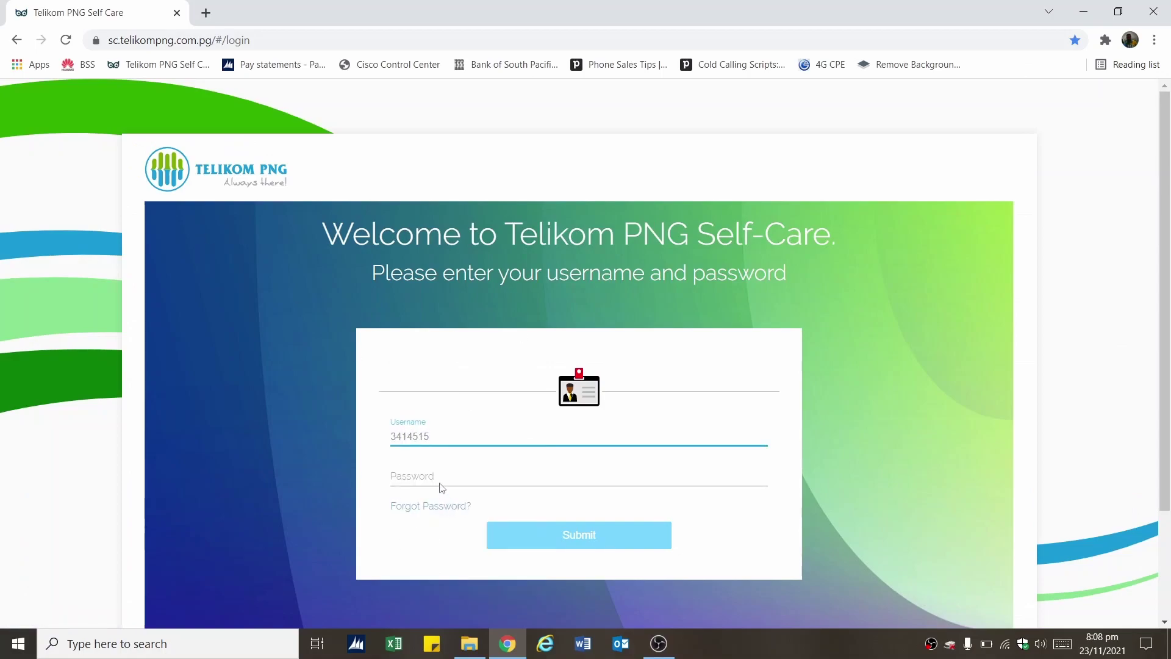
click(440, 484)
text(•)
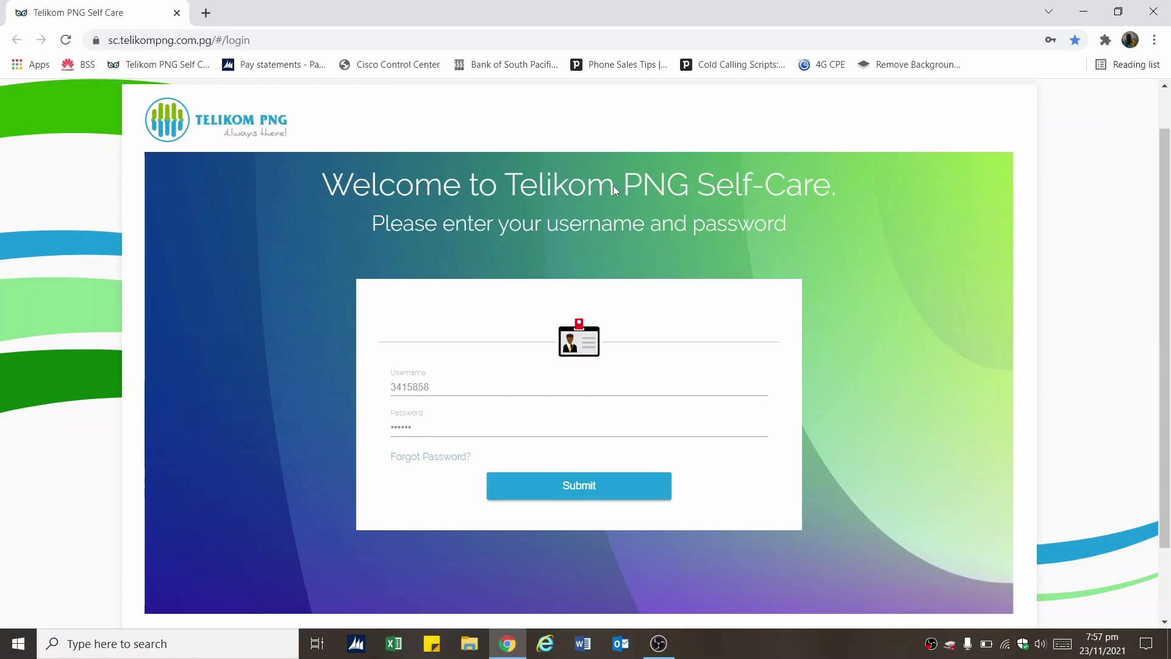
Submit the login form and highlight the error 500 message that appears
click(583, 486)
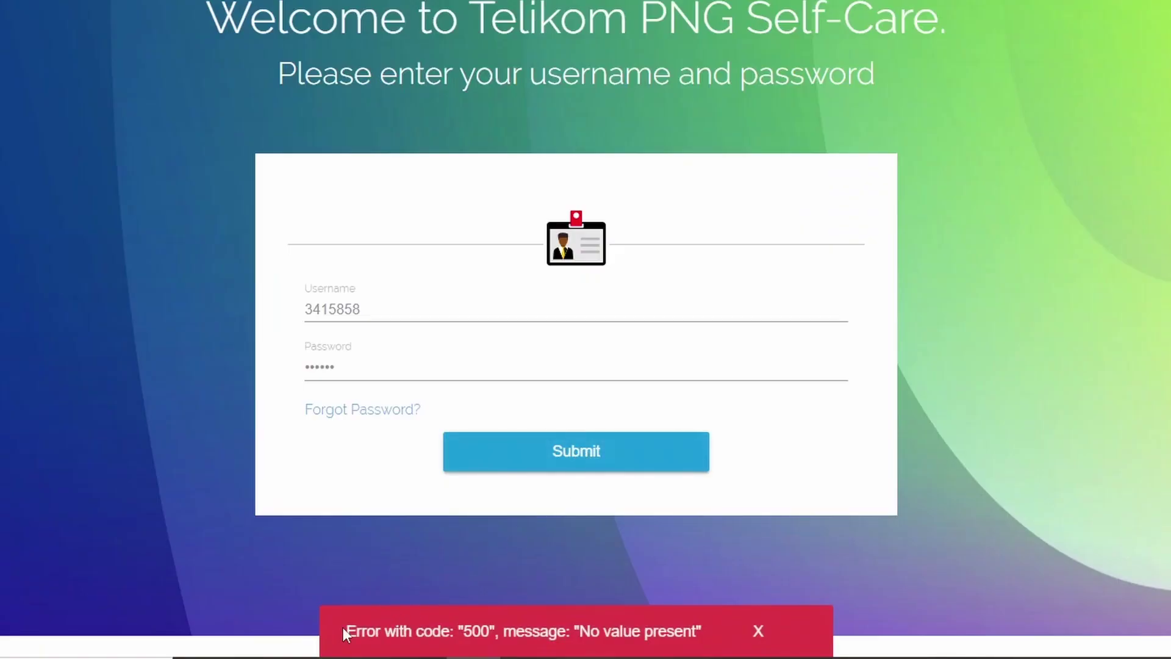
drag(344, 627, 698, 636)
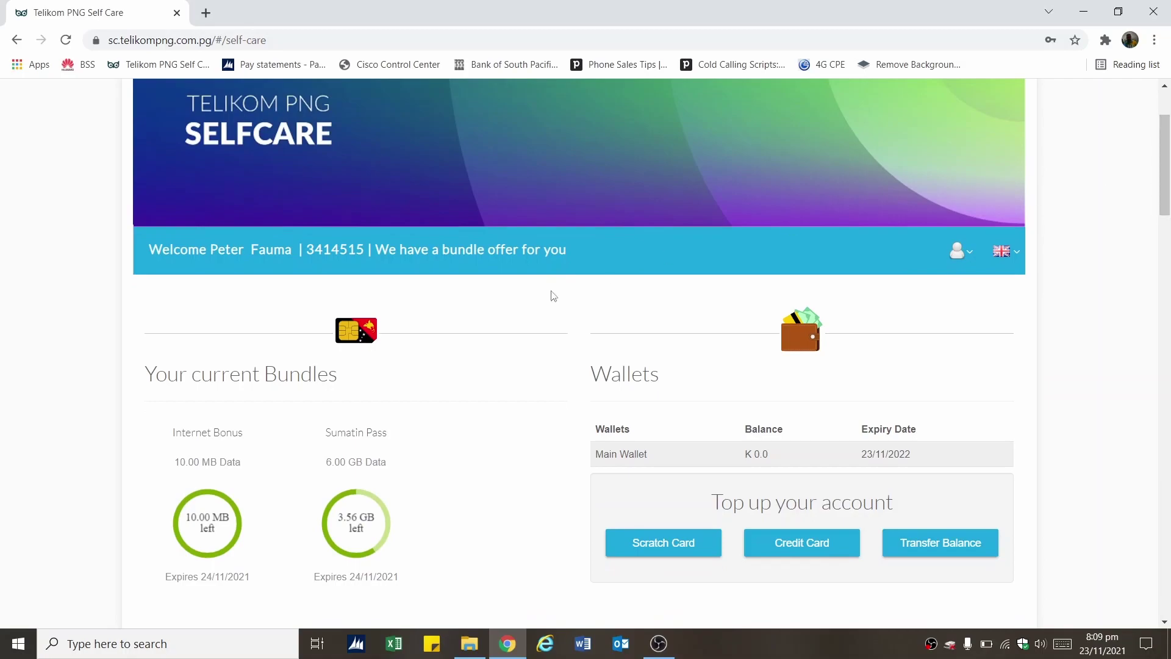
drag(149, 253, 608, 255)
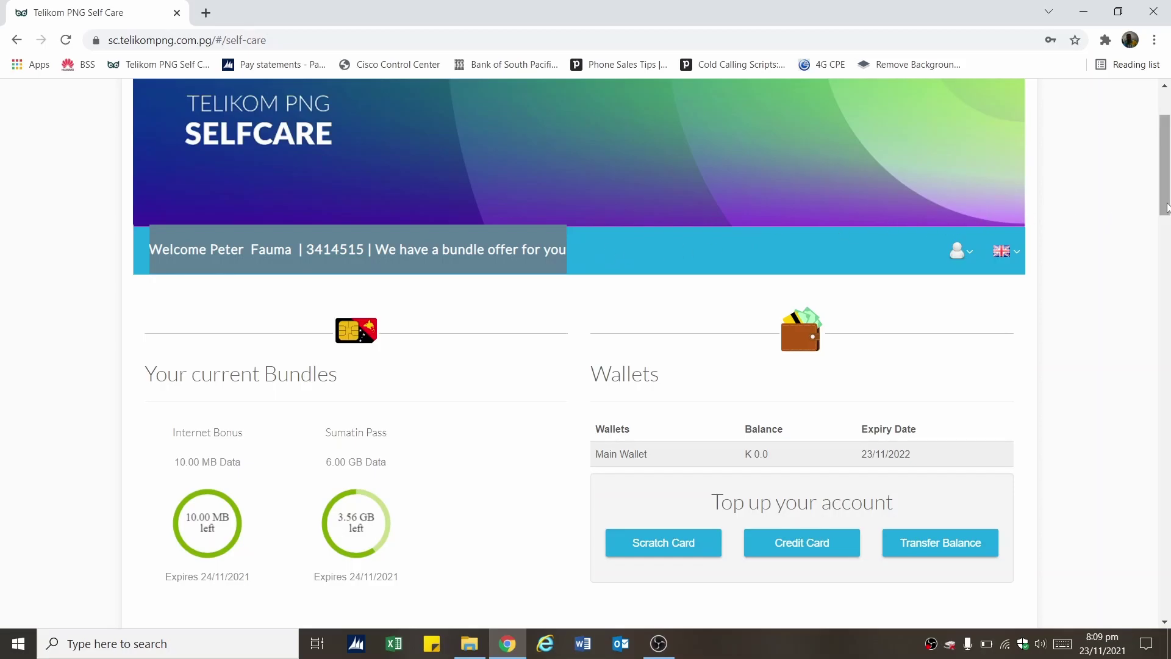
drag(1166, 205, 1169, 247)
drag(144, 151, 346, 163)
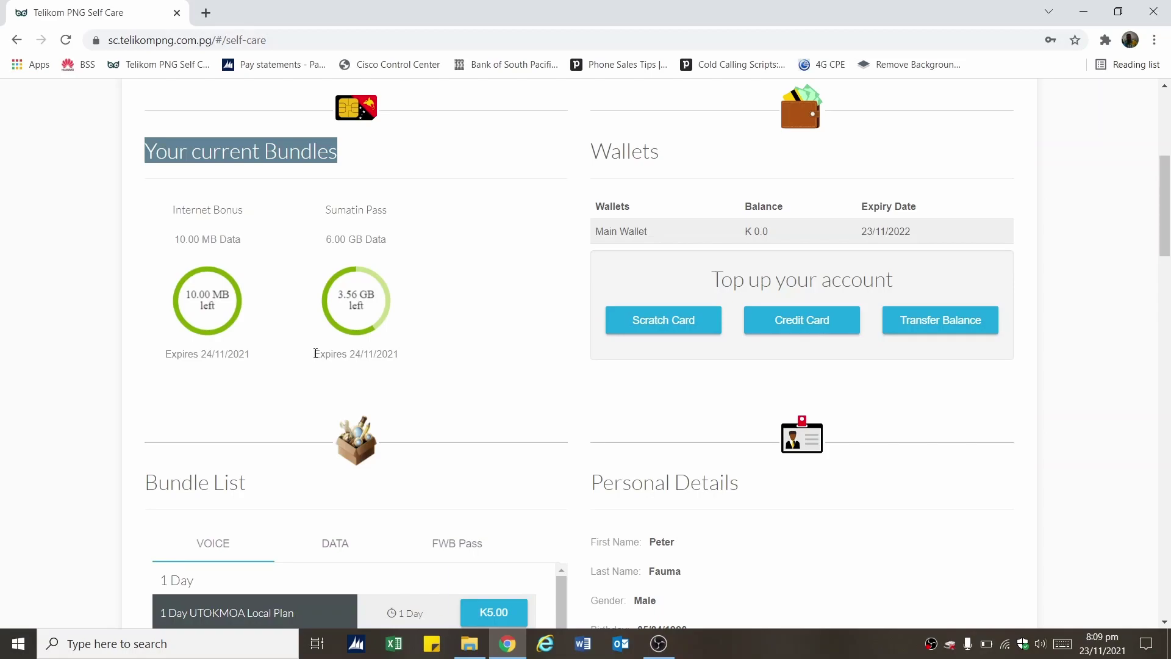
drag(316, 354, 400, 354)
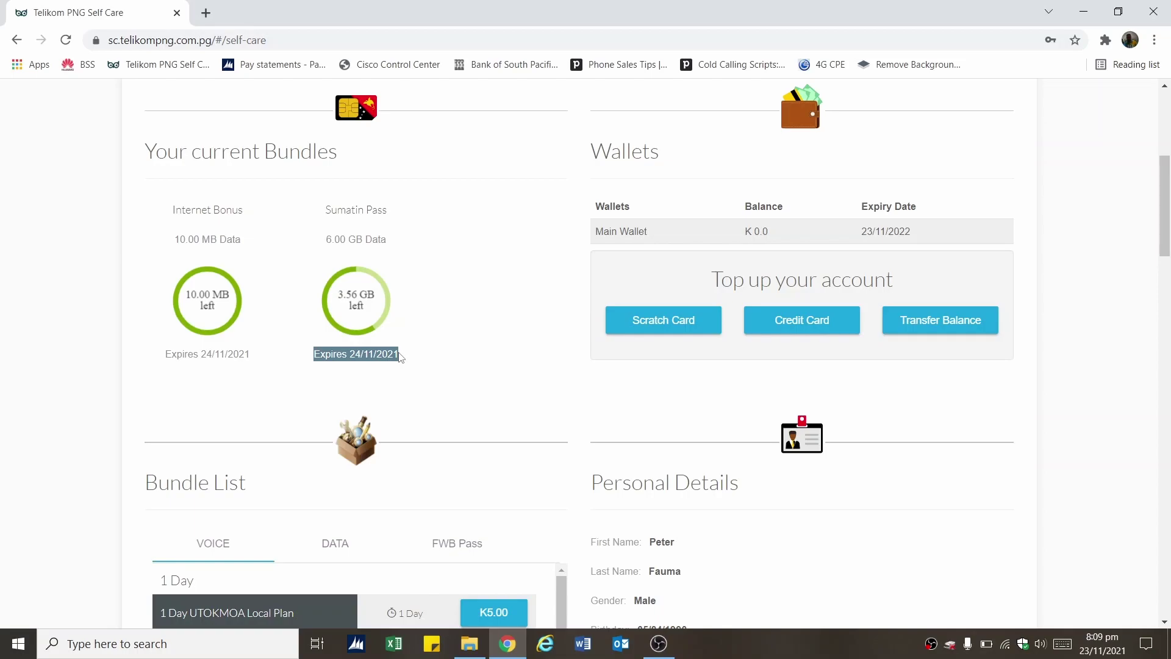
drag(587, 158, 662, 160)
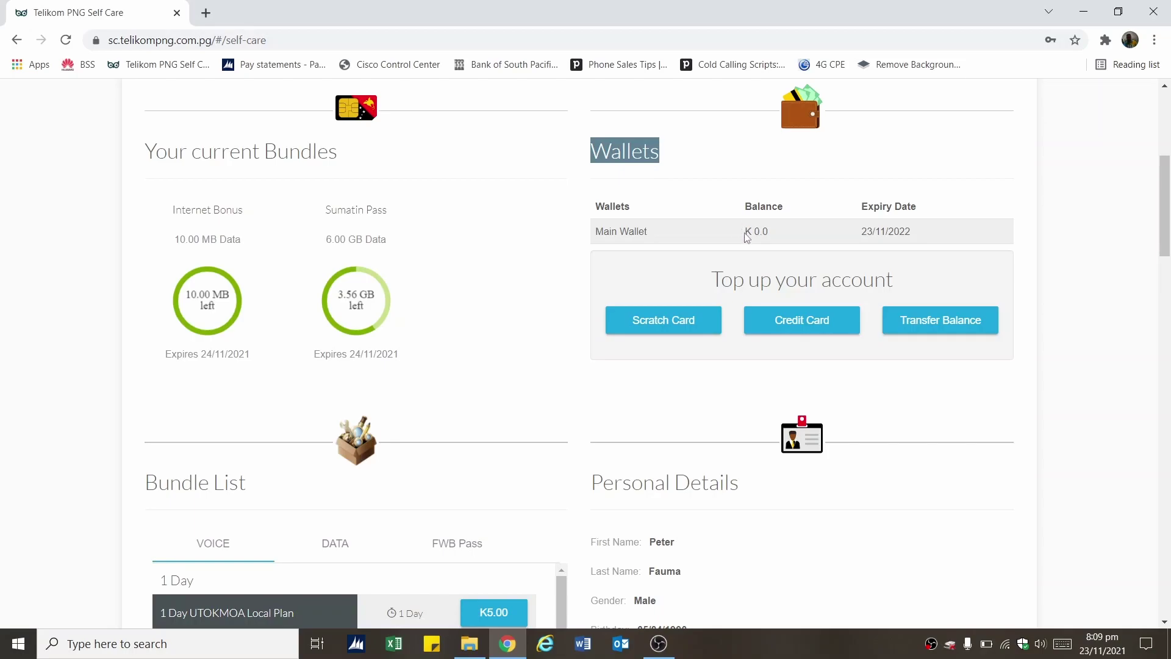
drag(743, 236, 782, 242)
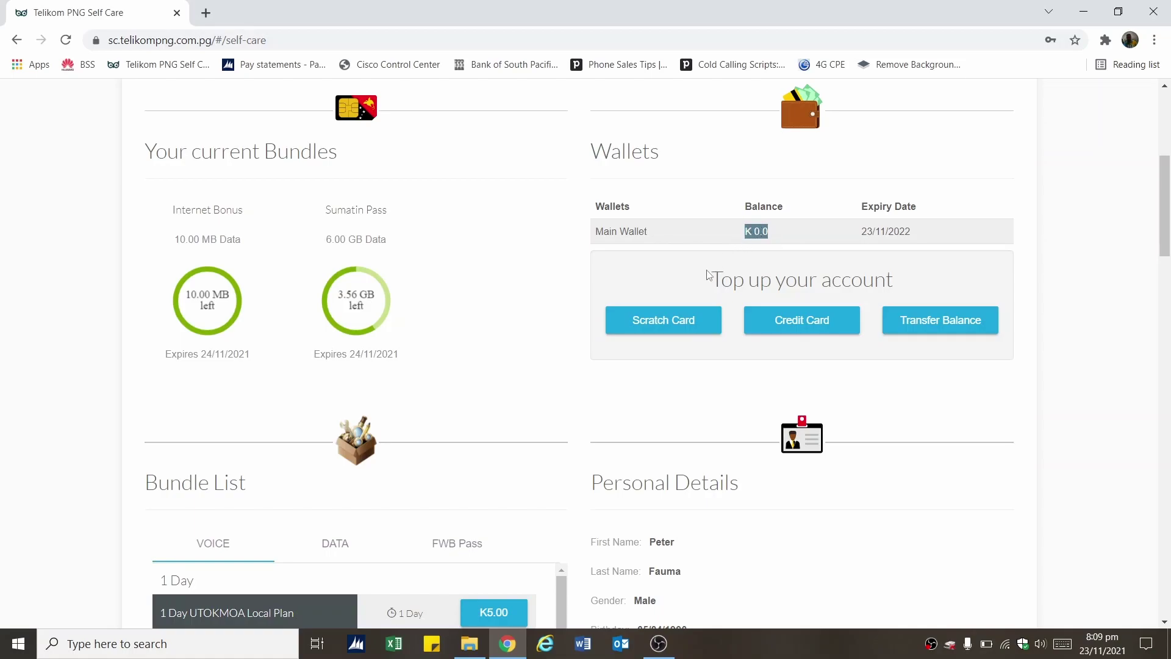
Submit a scratch card top-up code and check the main wallet balance
click(681, 330)
click(690, 369)
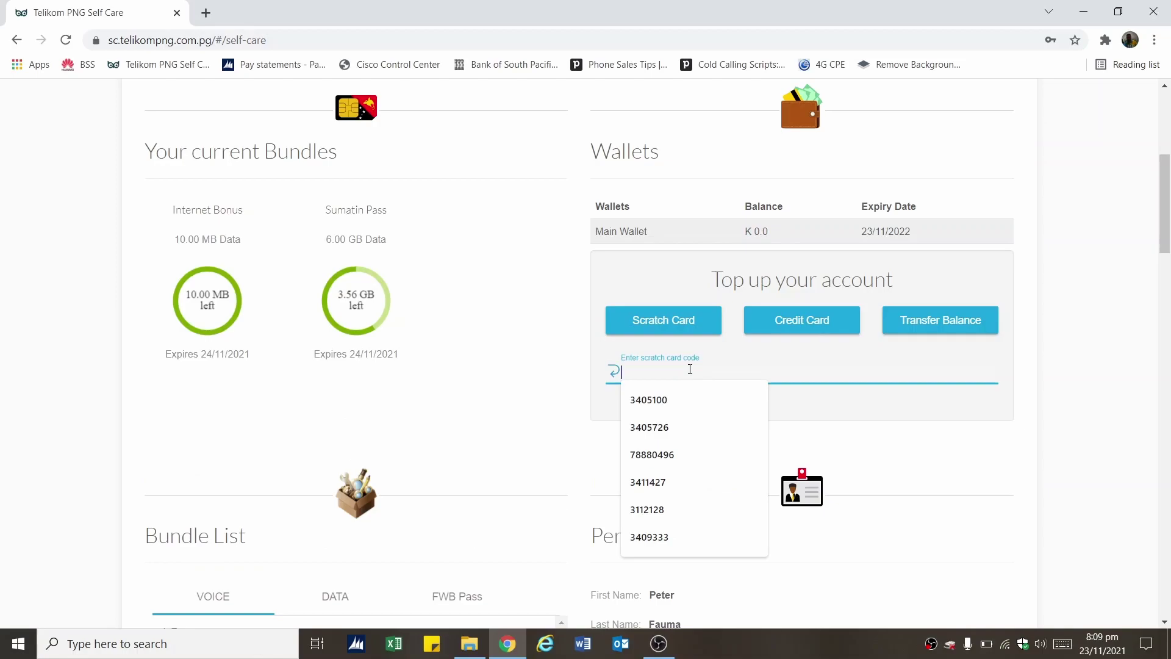
text(123456789123)
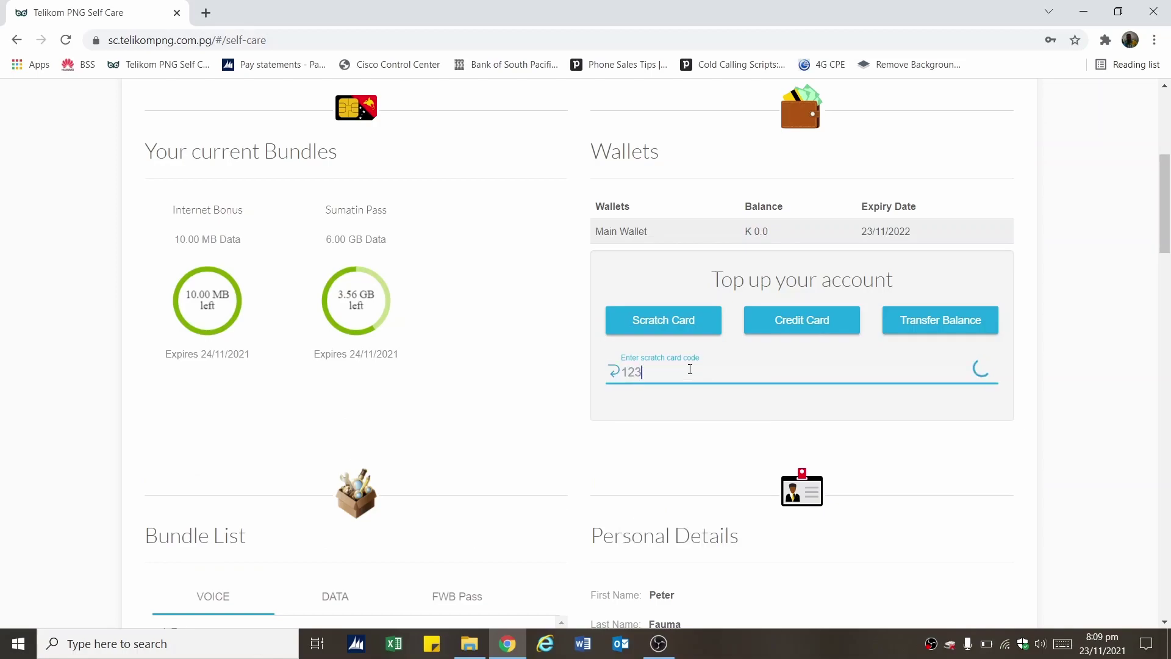
click(973, 377)
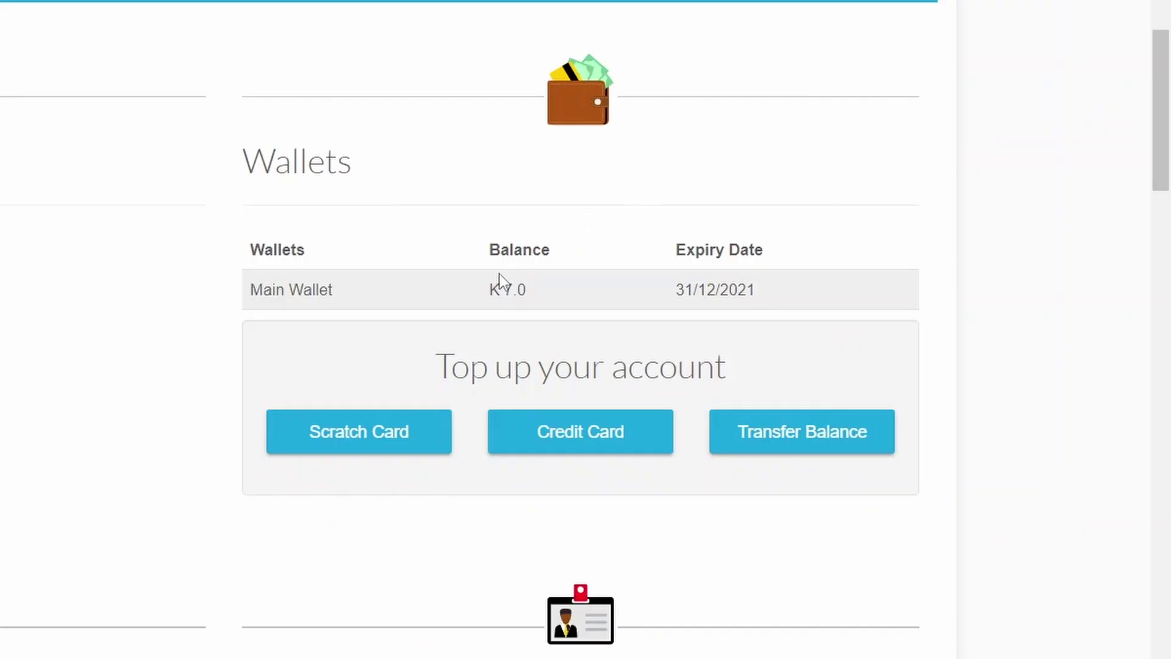
drag(489, 287, 518, 292)
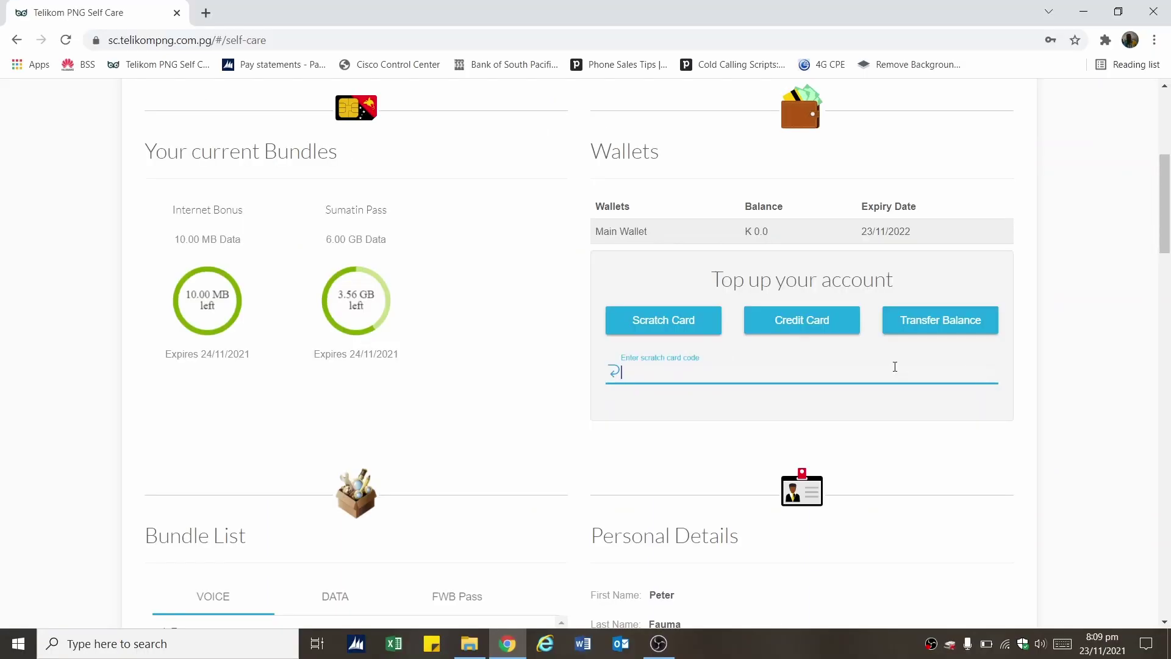
Send a credit card top-up of 10 to the payment checkout
click(792, 327)
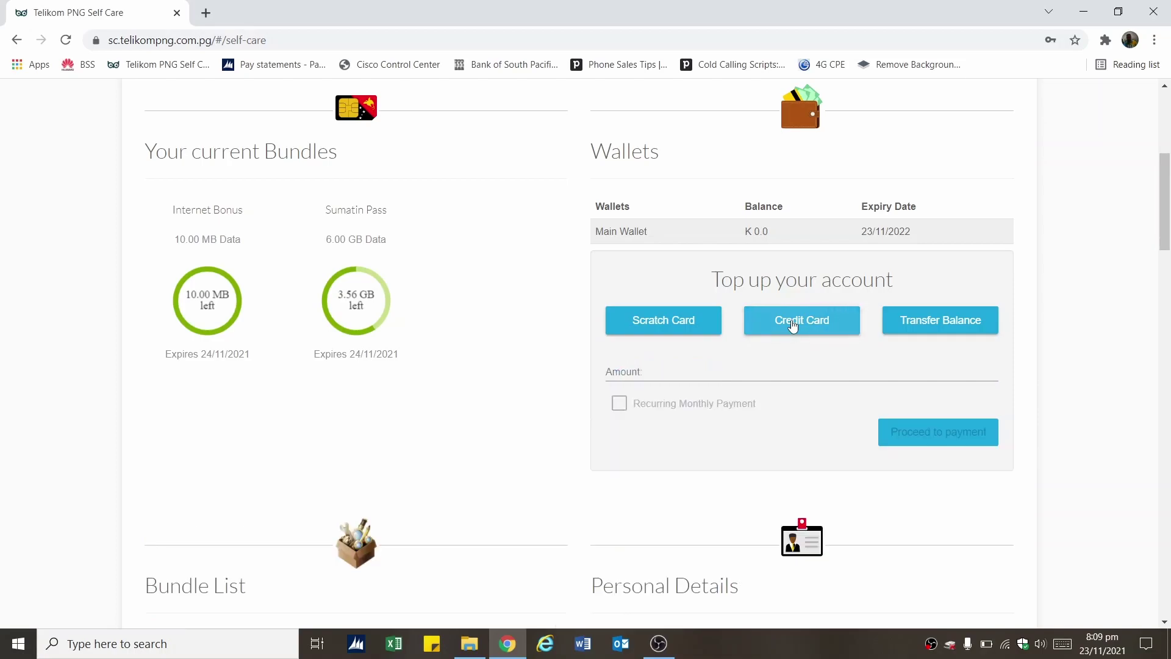
click(701, 369)
text(10)
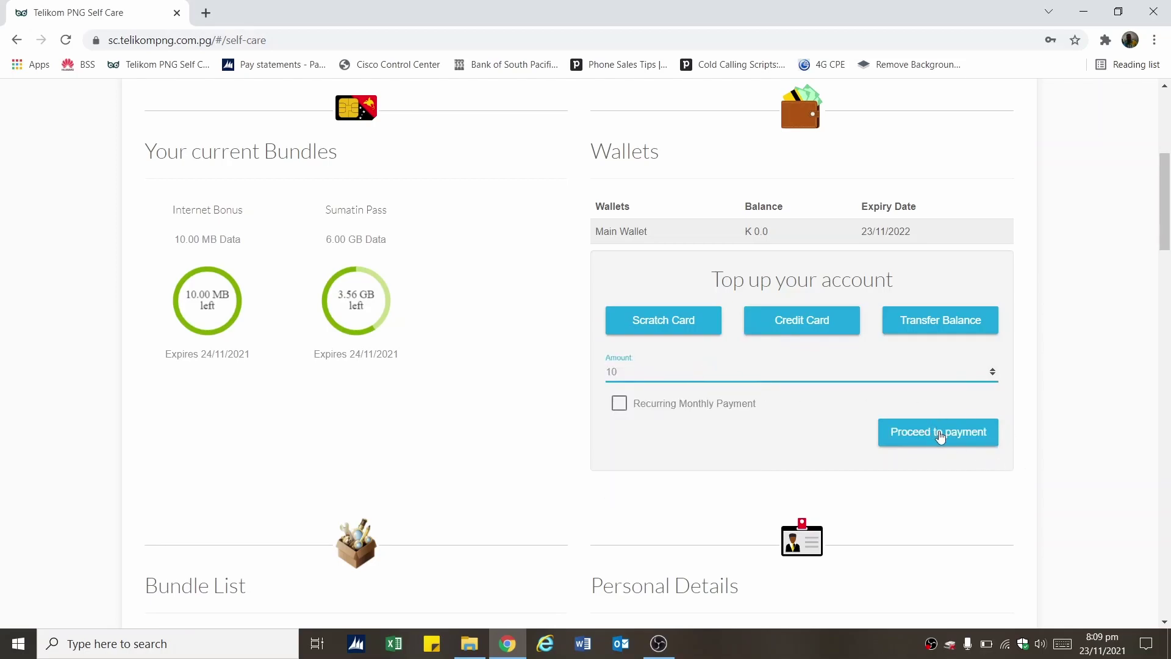
click(940, 434)
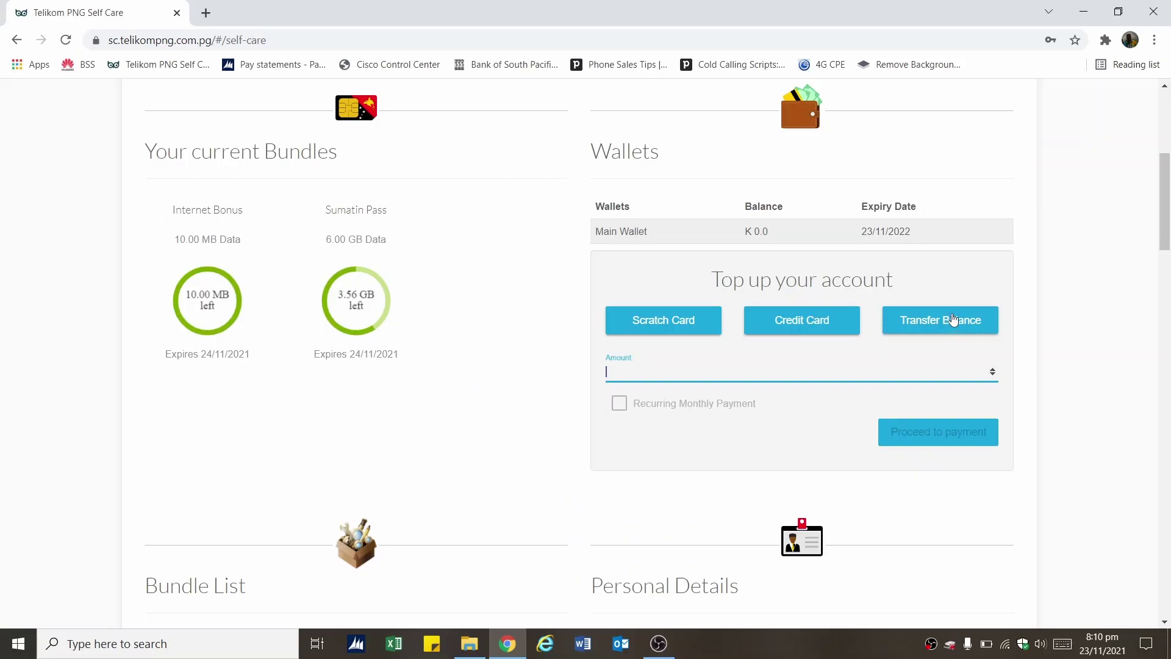
Start a balance transfer to another number, raise the amount, and choose SMS verification
click(953, 320)
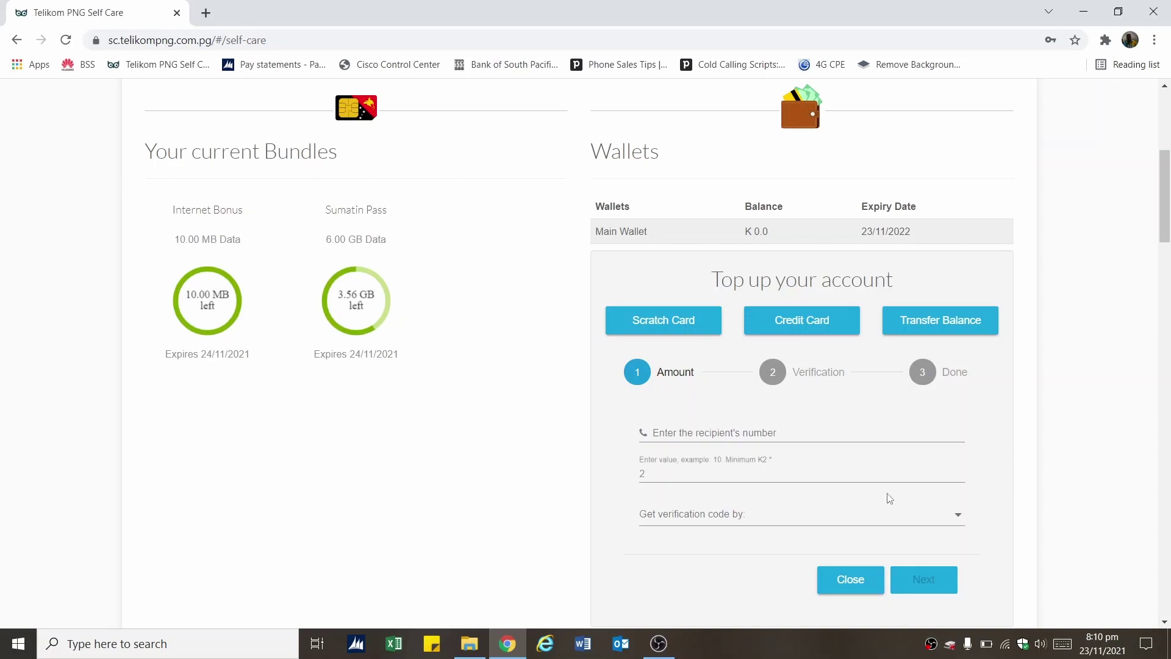
click(958, 472)
click(959, 471)
click(958, 472)
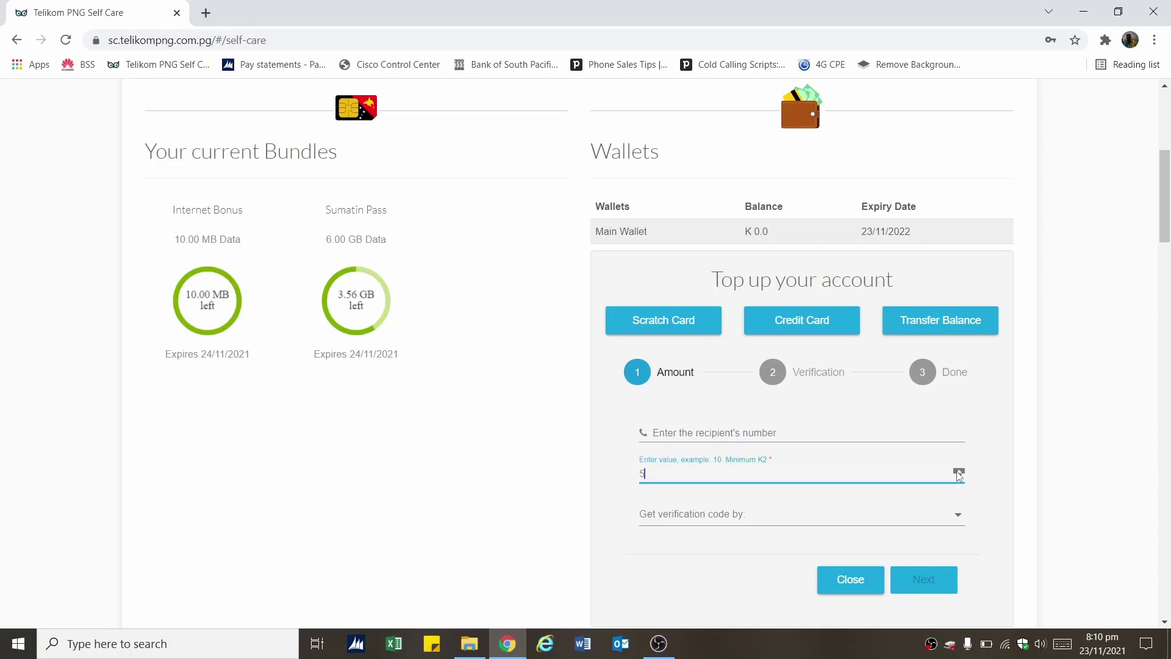
click(955, 521)
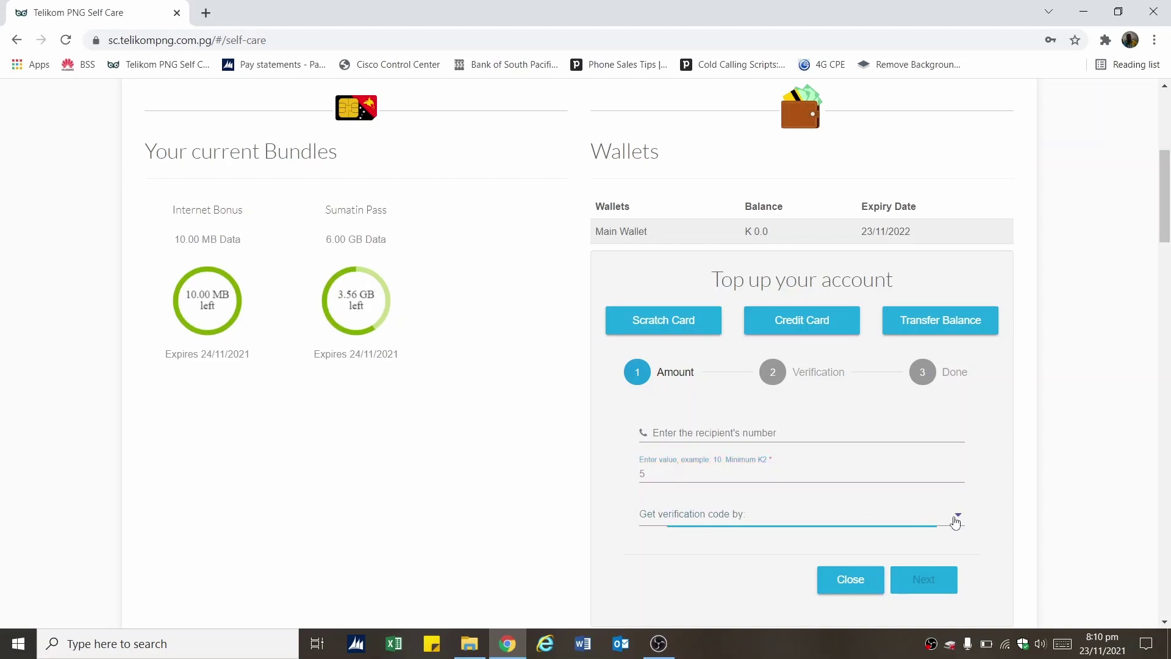
click(955, 522)
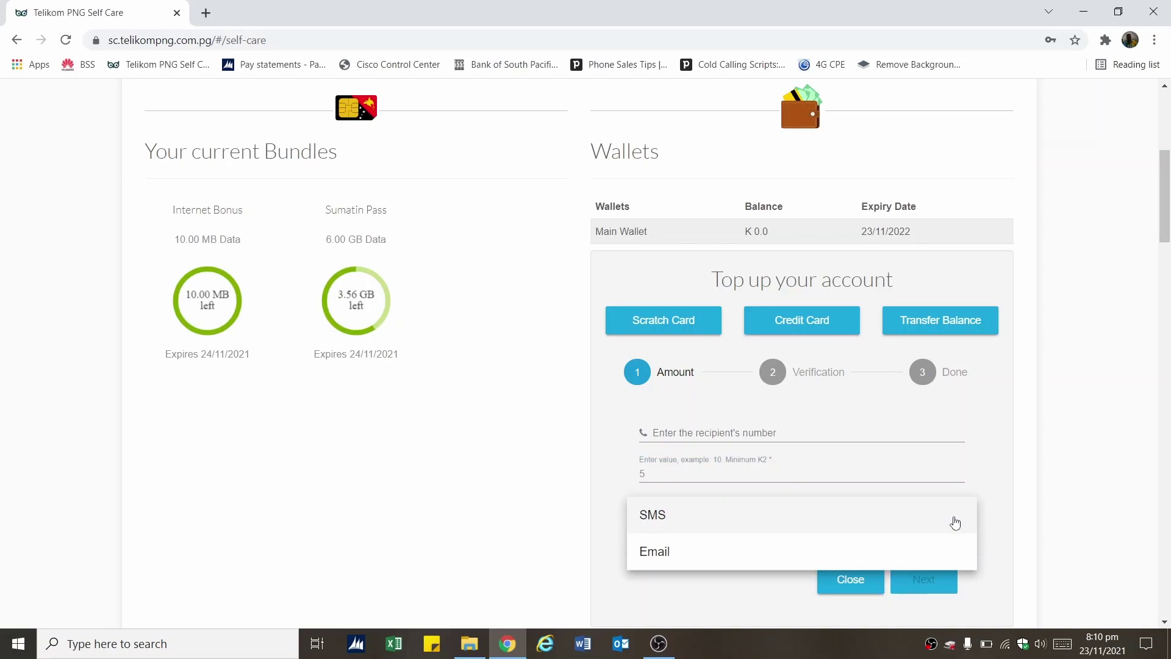
click(773, 518)
Change the verification method to Email and continue to the transfer verification step
scroll(1166, 291, down, 4)
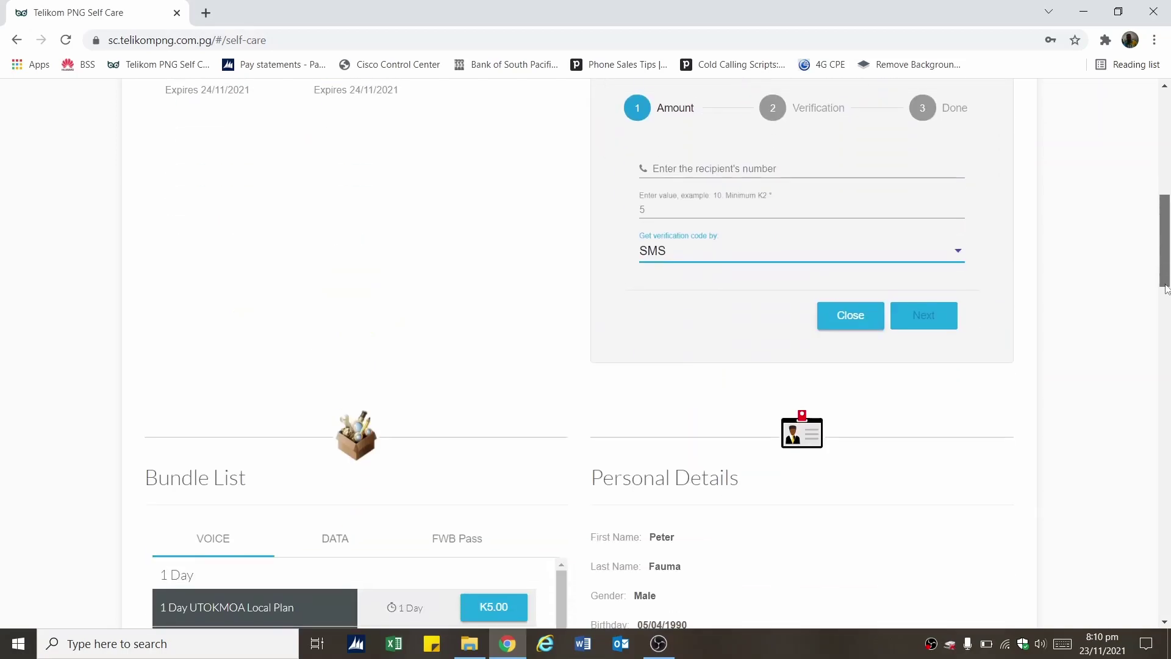
scroll(1167, 291, down, 4)
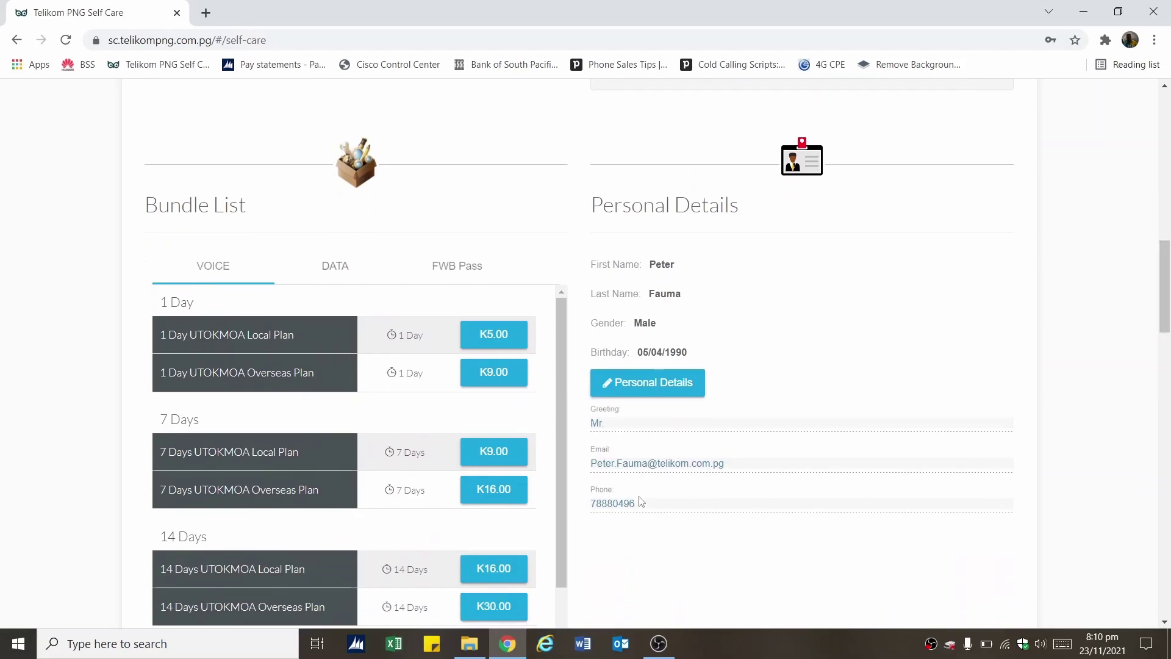
drag(591, 506, 635, 505)
scroll(854, 427, up, 6)
click(865, 402)
click(867, 433)
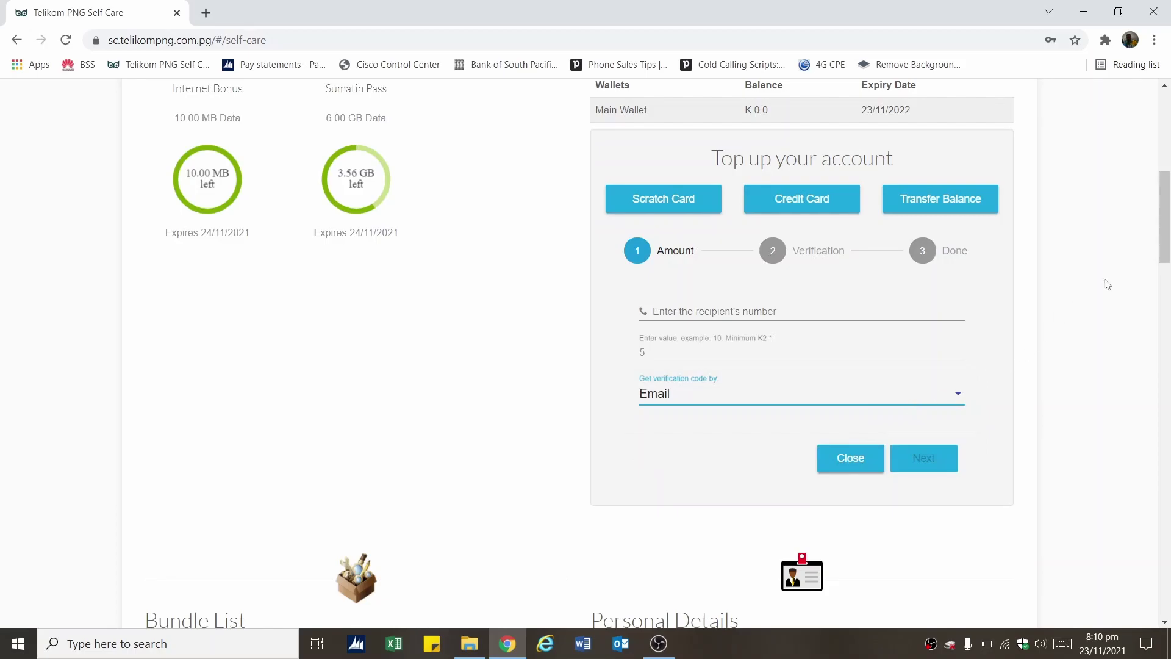
drag(1164, 261, 1168, 337)
drag(605, 409, 732, 434)
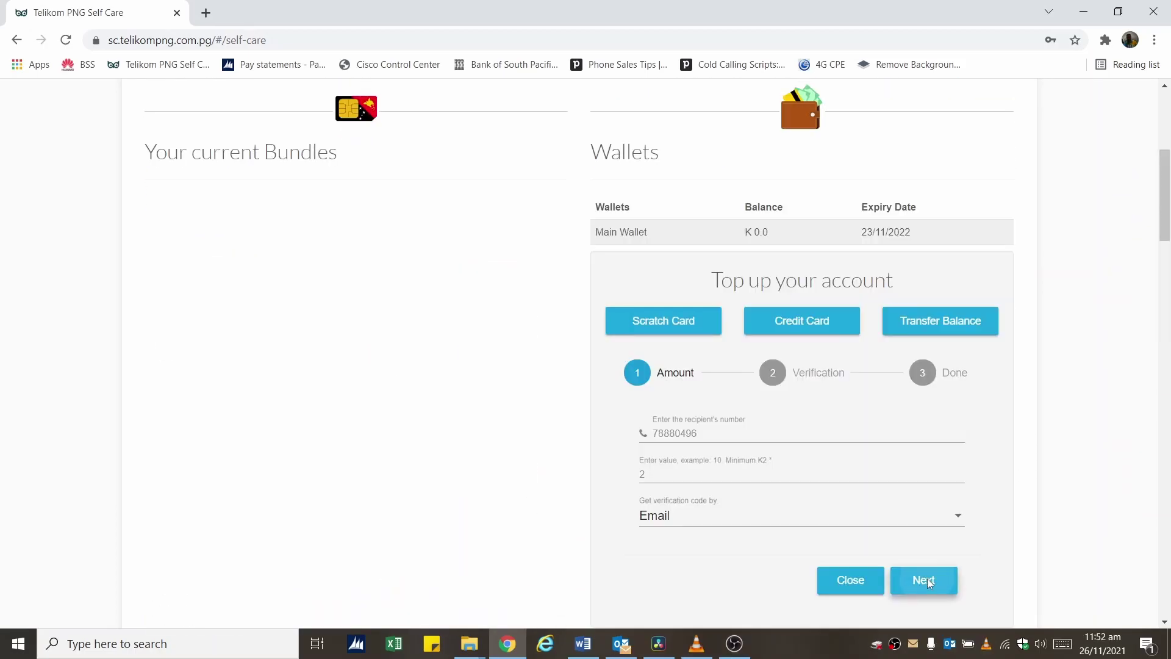
click(927, 578)
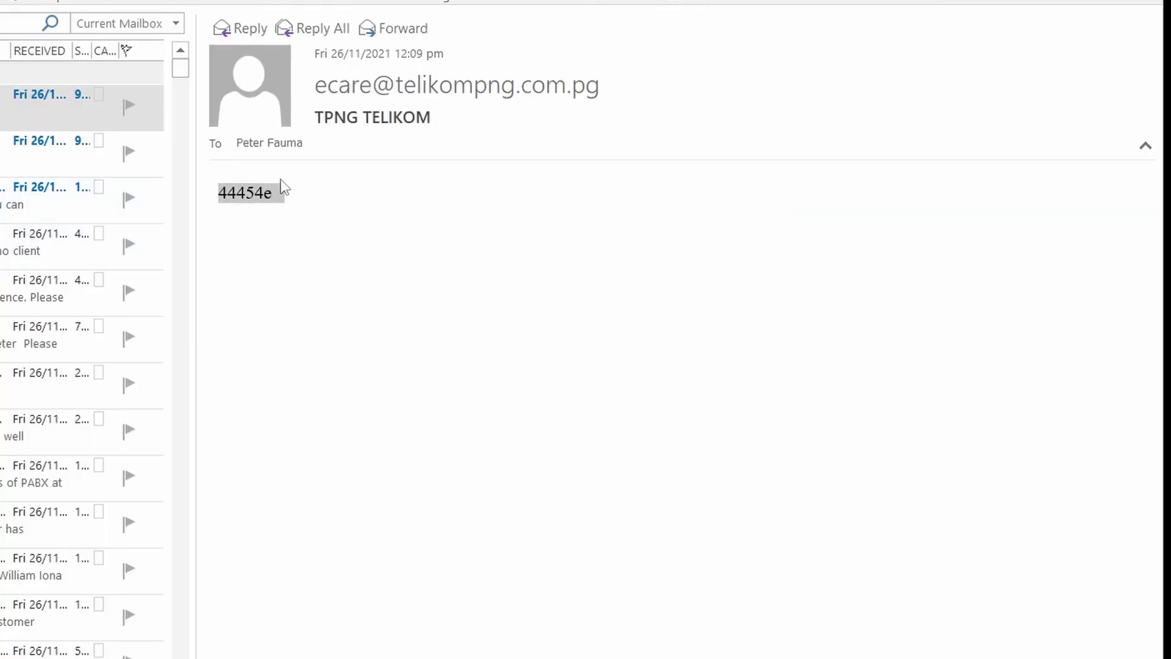
Select and copy the verification code from the Telikom email
click(284, 188)
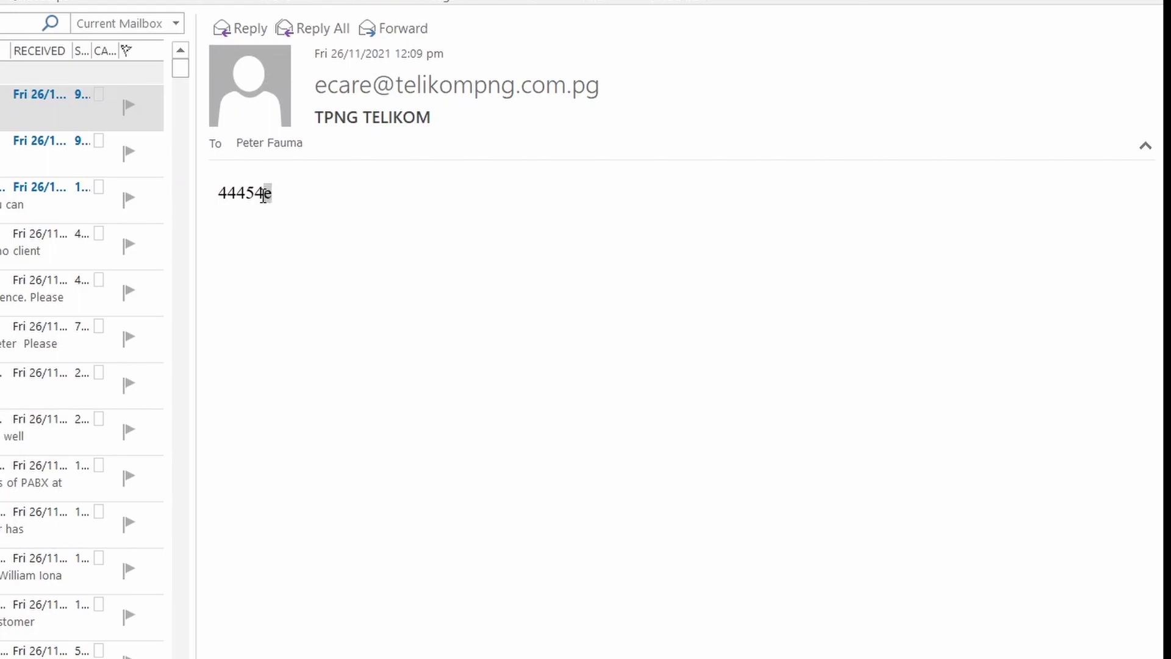
drag(272, 193, 221, 193)
key(ctrl+c)
click(280, 191)
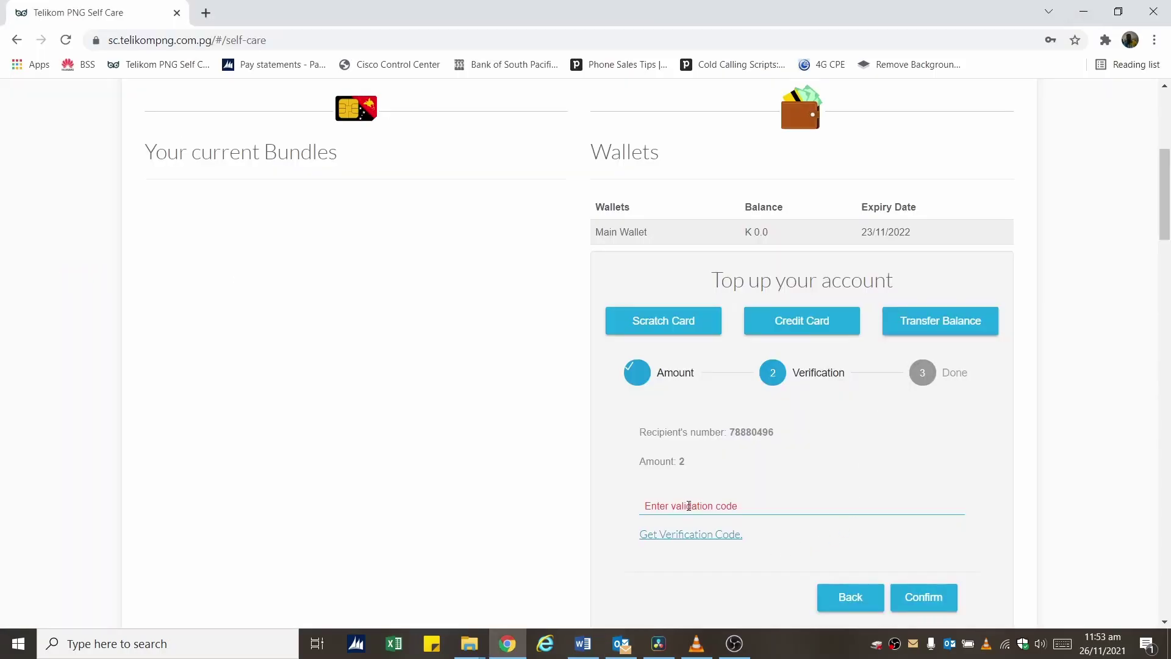
Paste the emailed code, confirm the K2 transfer, and dismiss the below-minimum-balance failure notice
click(676, 506)
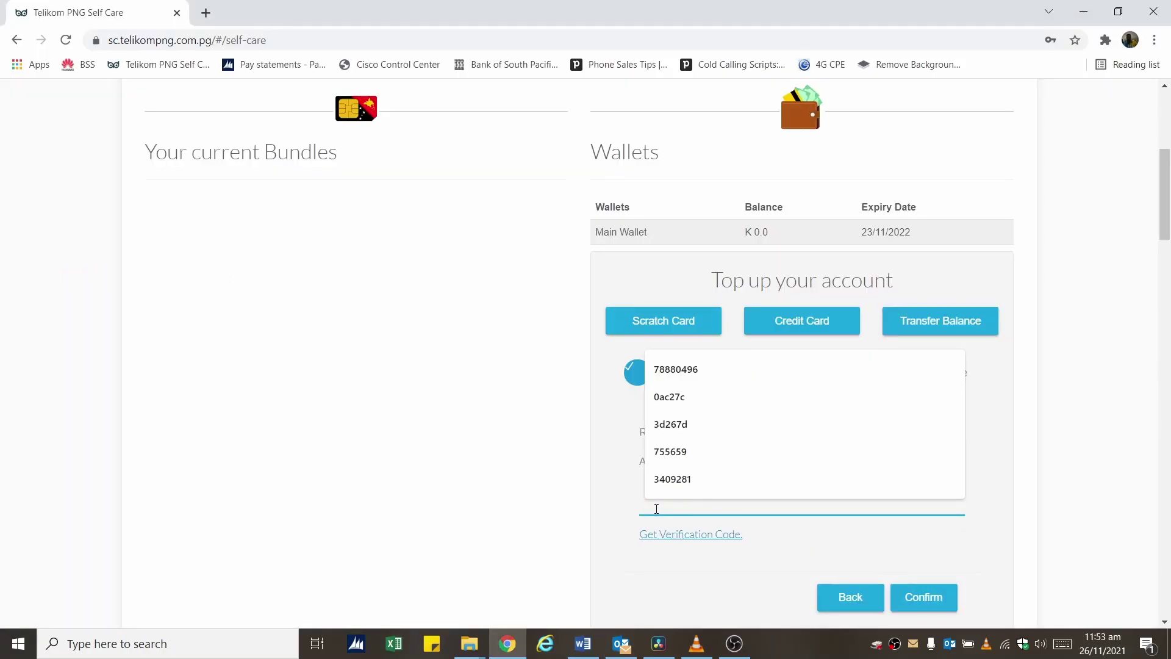
key(ctrl+v)
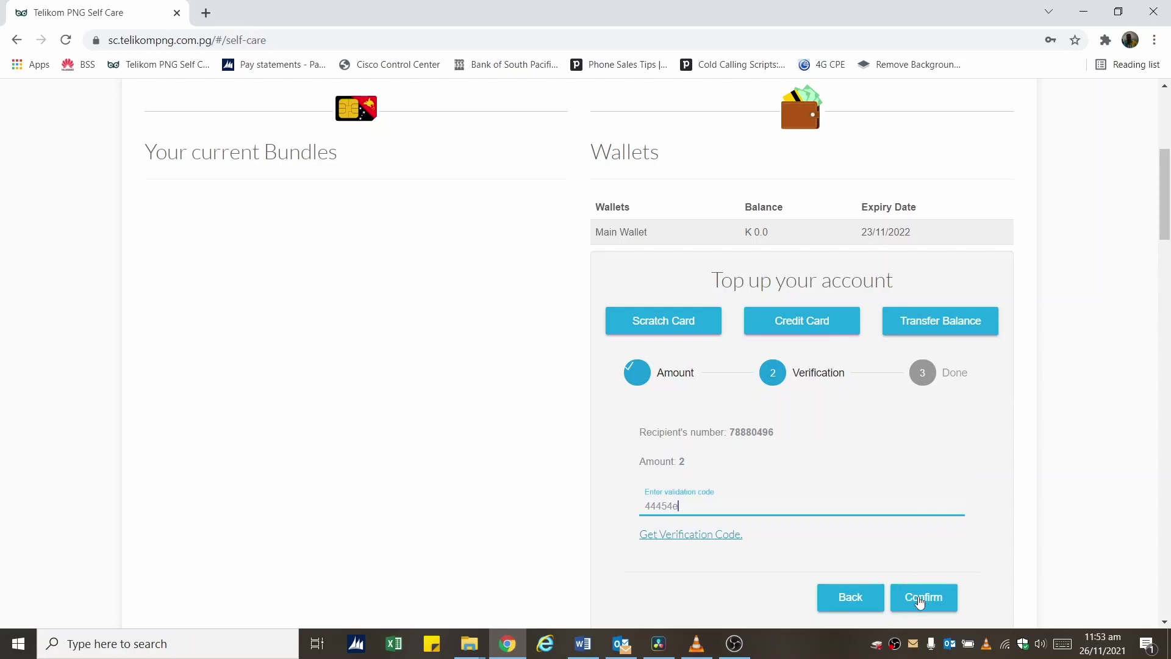
click(921, 602)
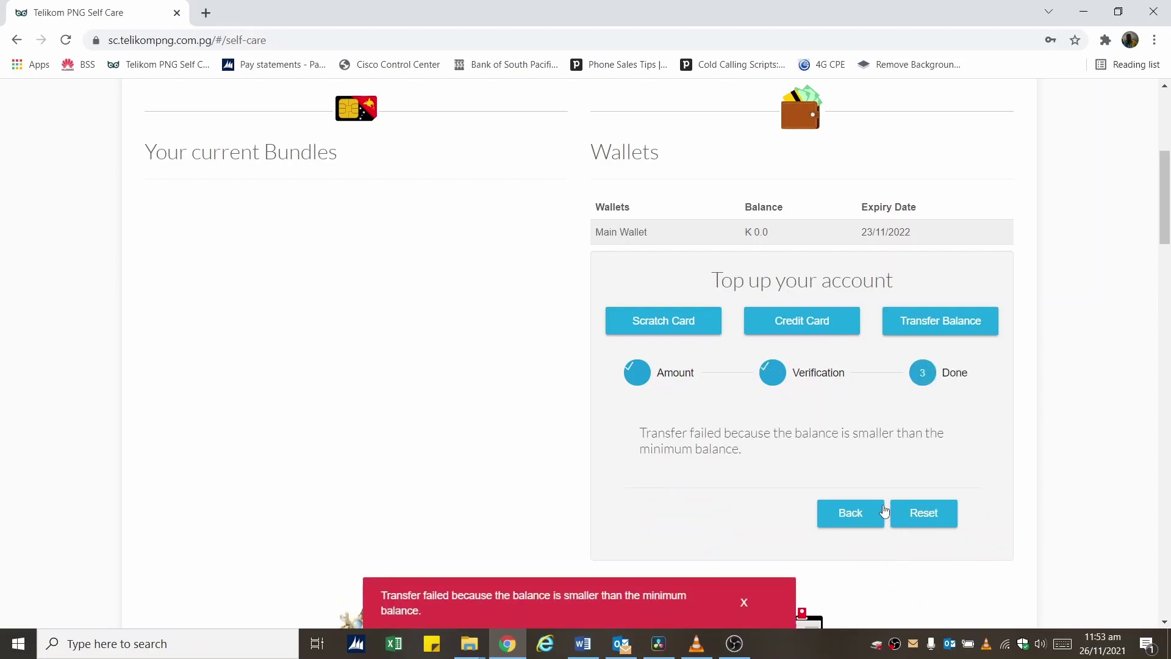
click(744, 602)
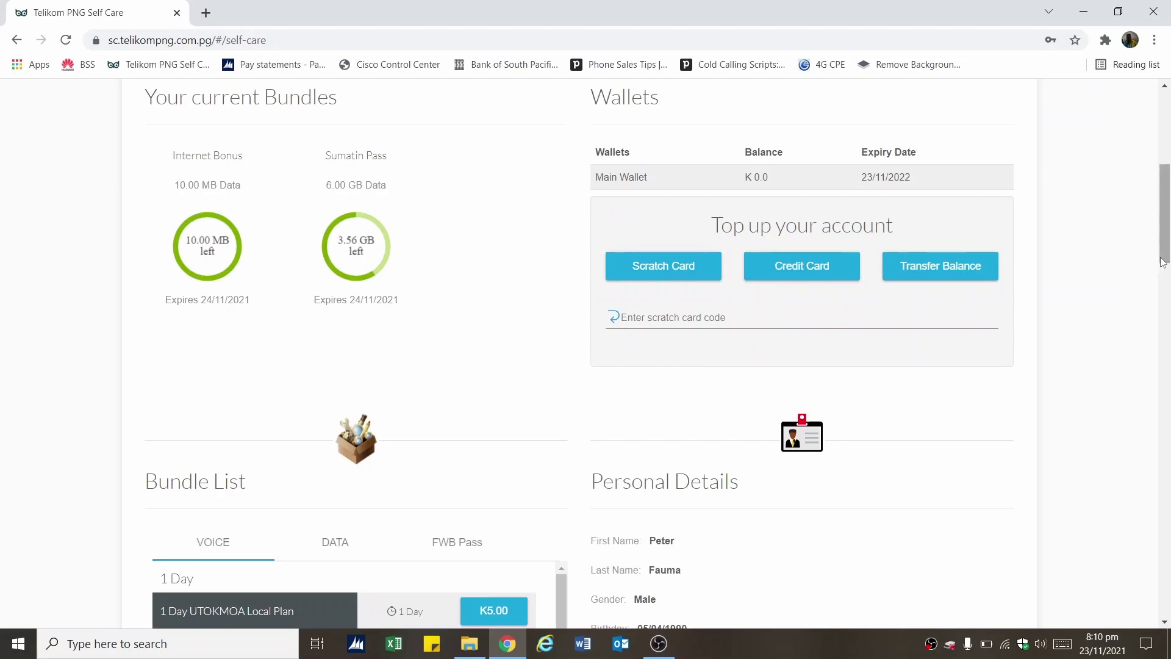
drag(1162, 262, 1169, 327)
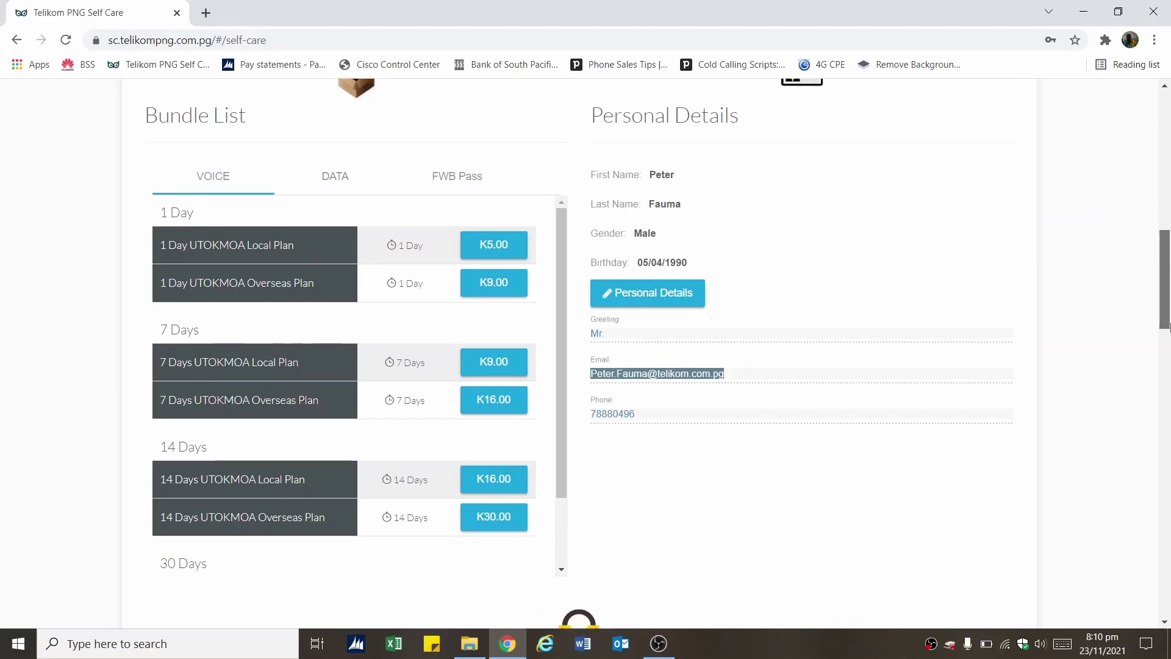
Browse the VOICE, DATA and FWB Pass bundle lists, ending on DATA
click(234, 184)
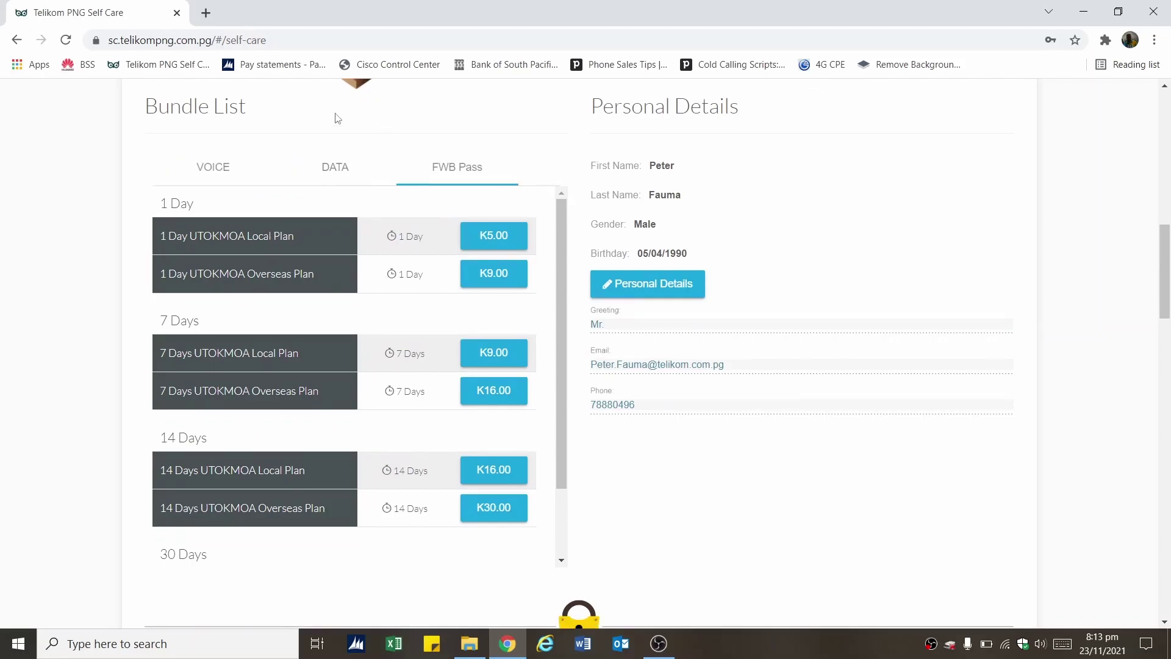
click(353, 167)
click(459, 175)
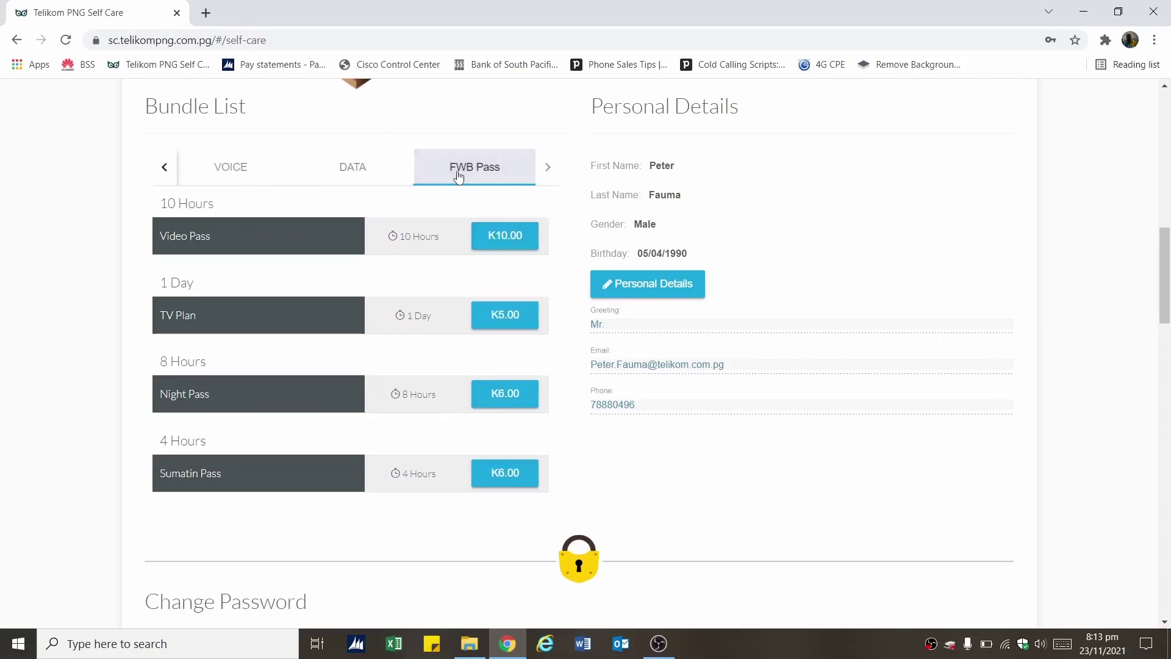
click(339, 169)
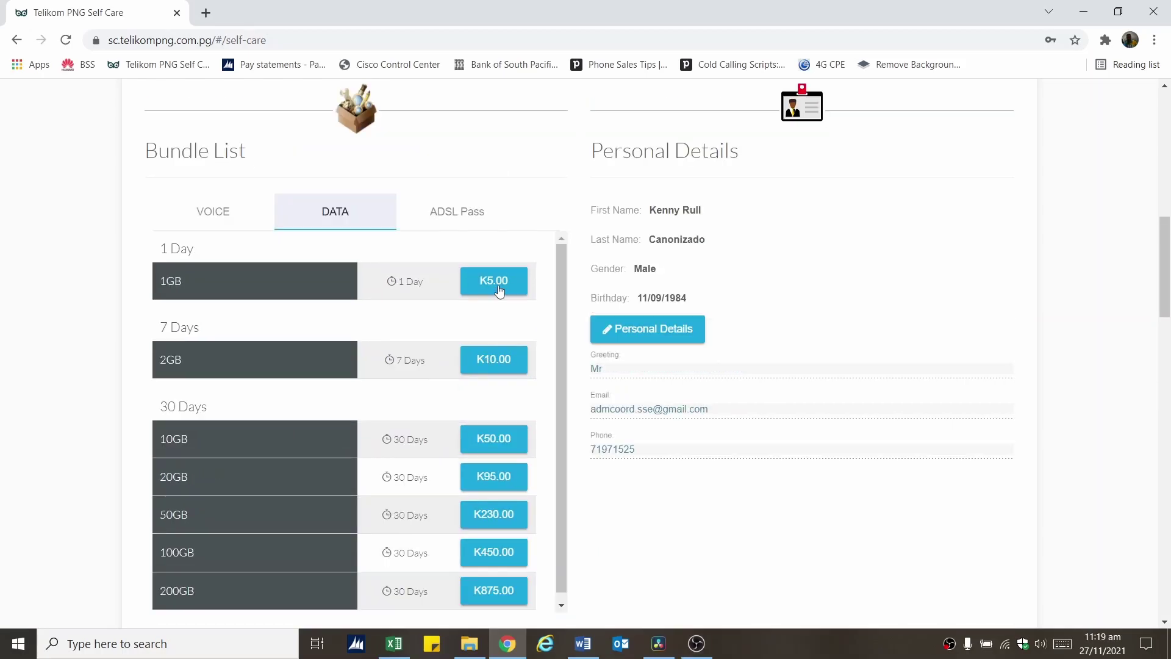
Buy the 1GB data bundle for K5.00 and check the main wallet balance K 7.0
click(499, 291)
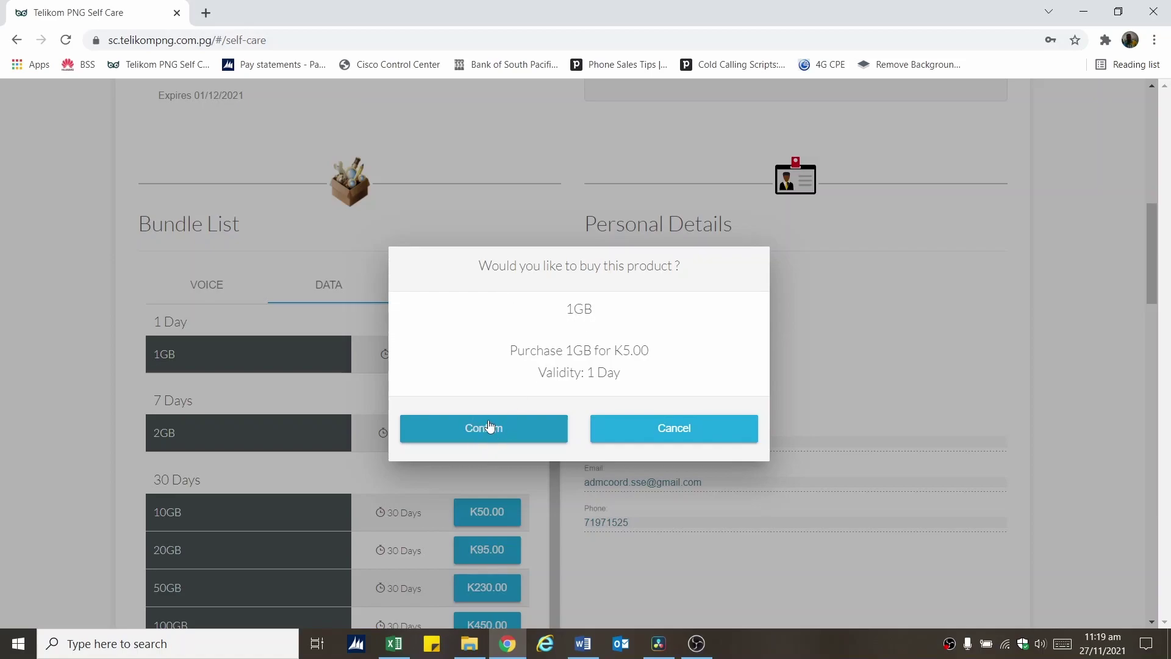
click(490, 427)
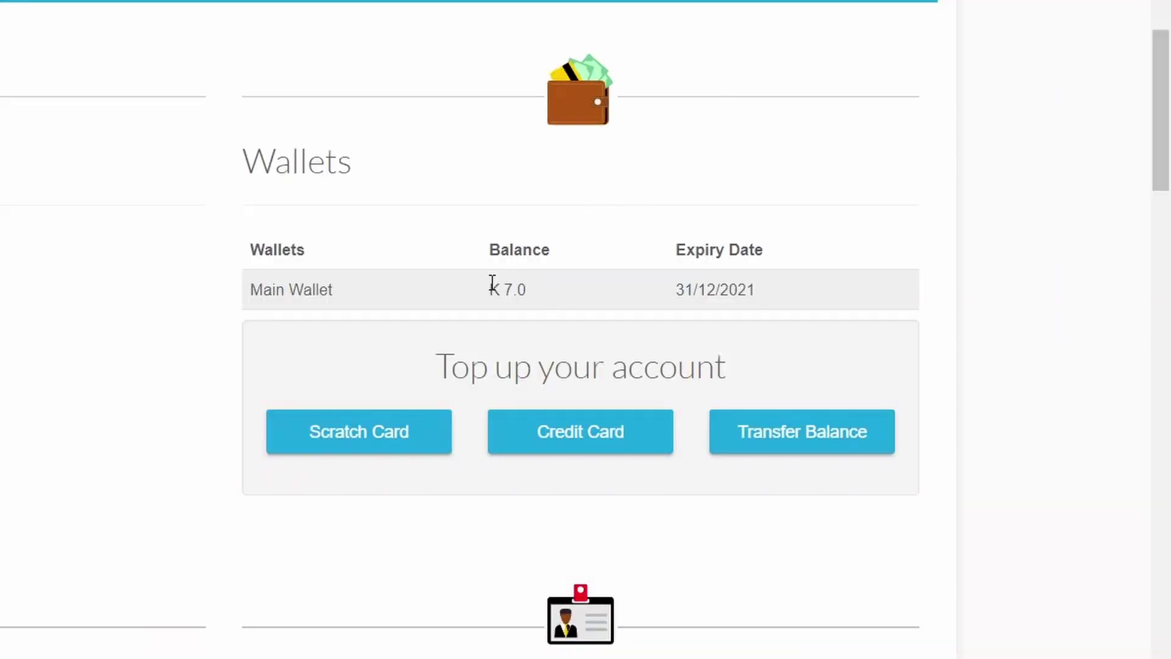
triple_click(499, 287)
scroll(547, 295, down, 5)
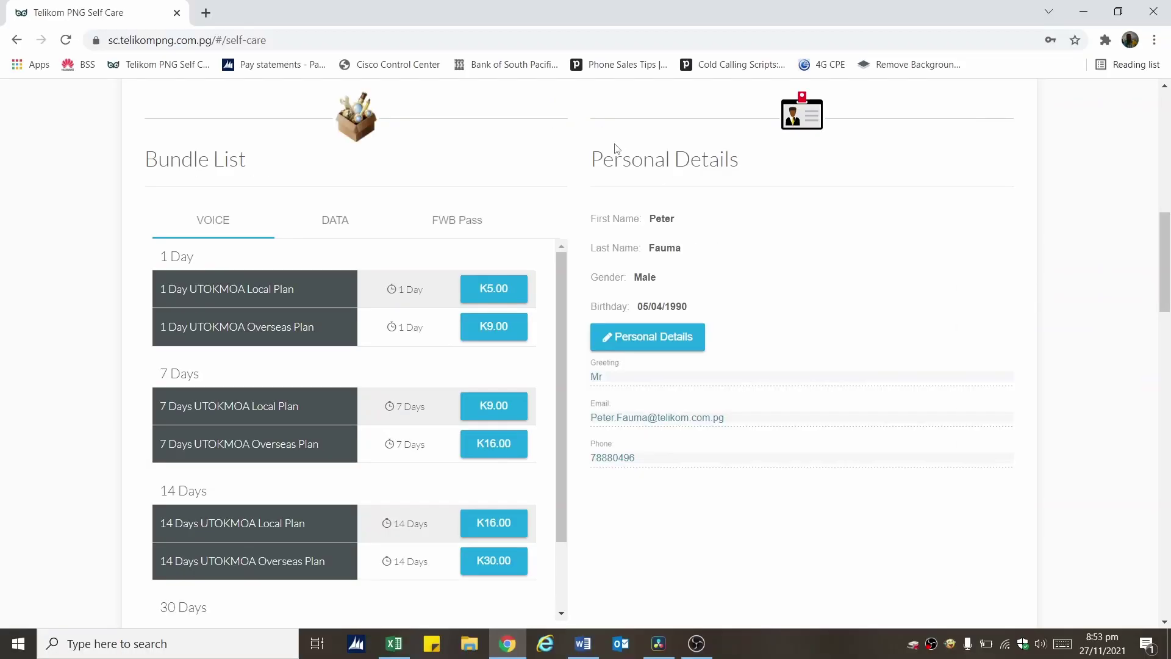
drag(590, 159, 739, 167)
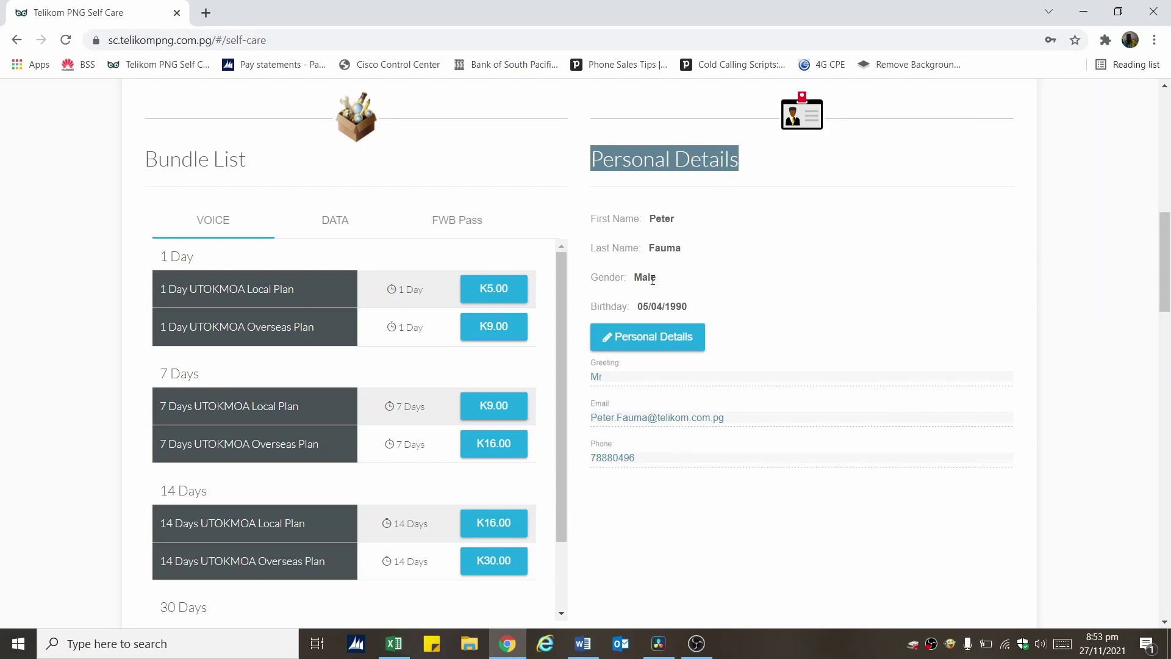
drag(637, 306, 689, 312)
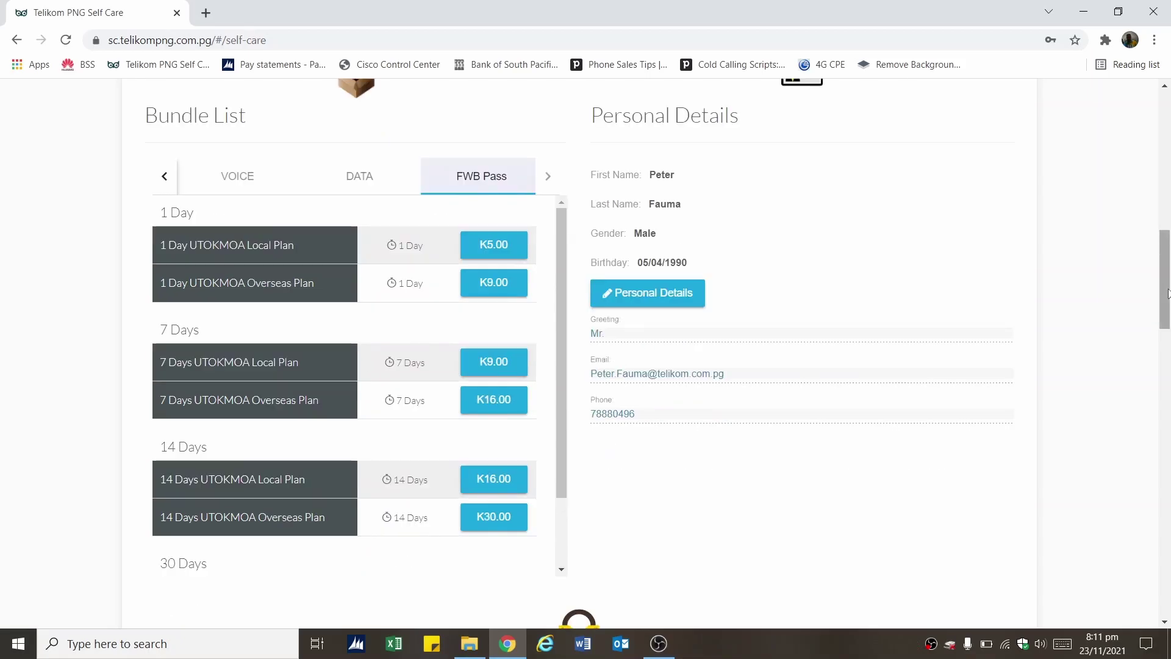
drag(1168, 292, 1168, 384)
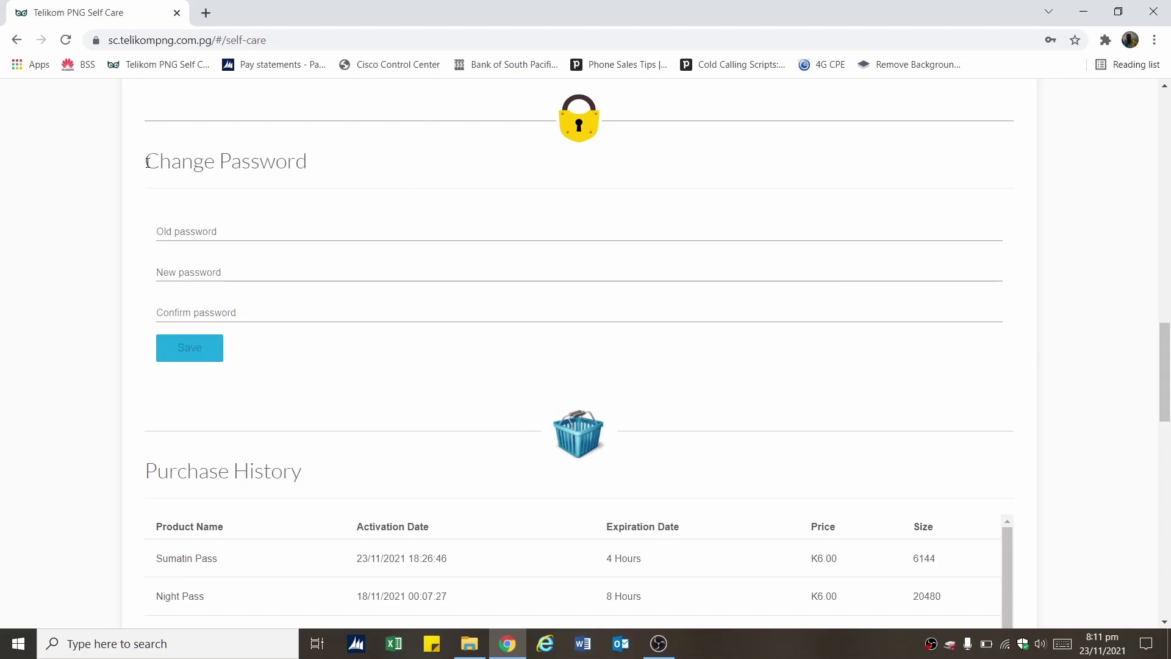
Go through the Old, New and Confirm password fields without entering anything
drag(147, 162, 300, 185)
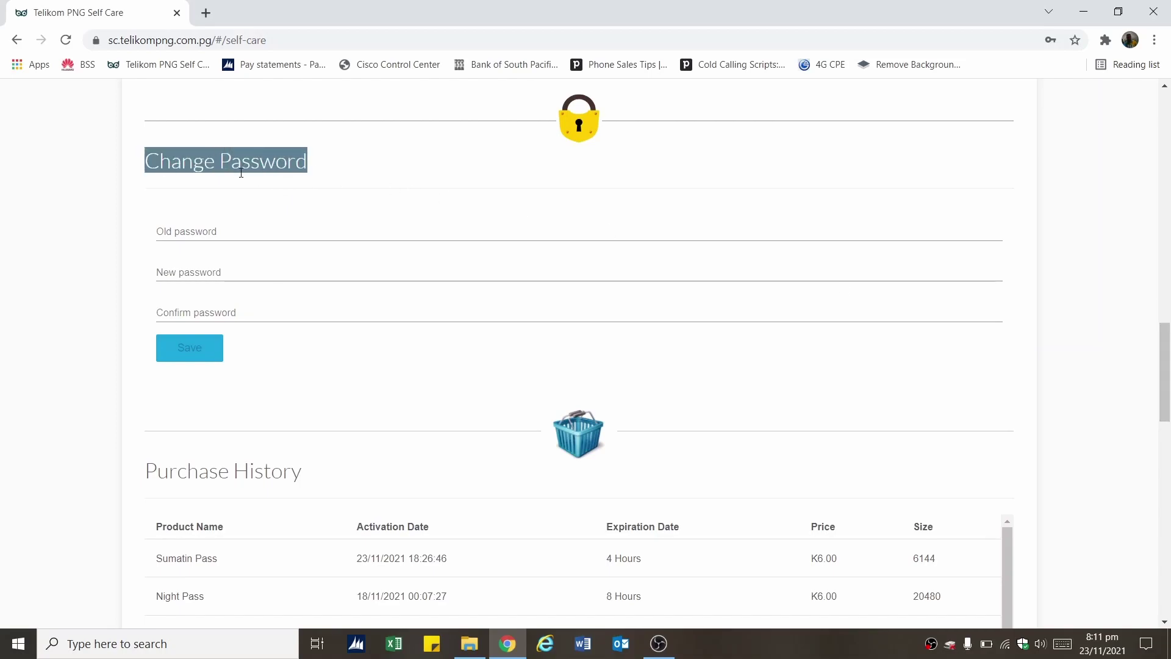
click(217, 236)
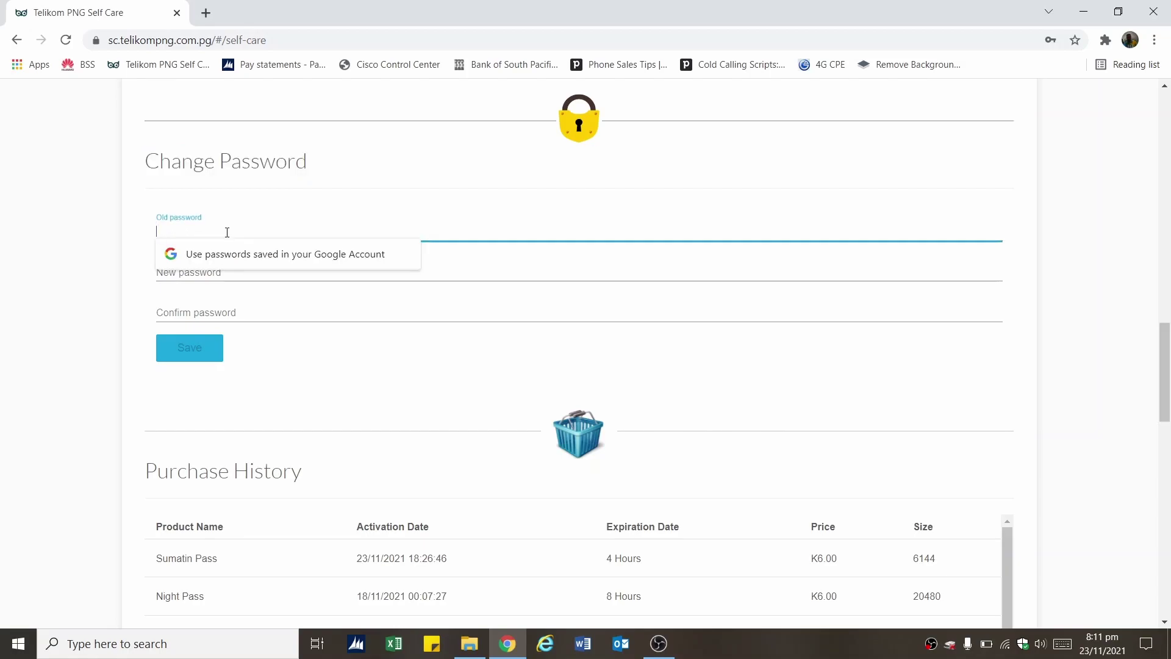
click(201, 276)
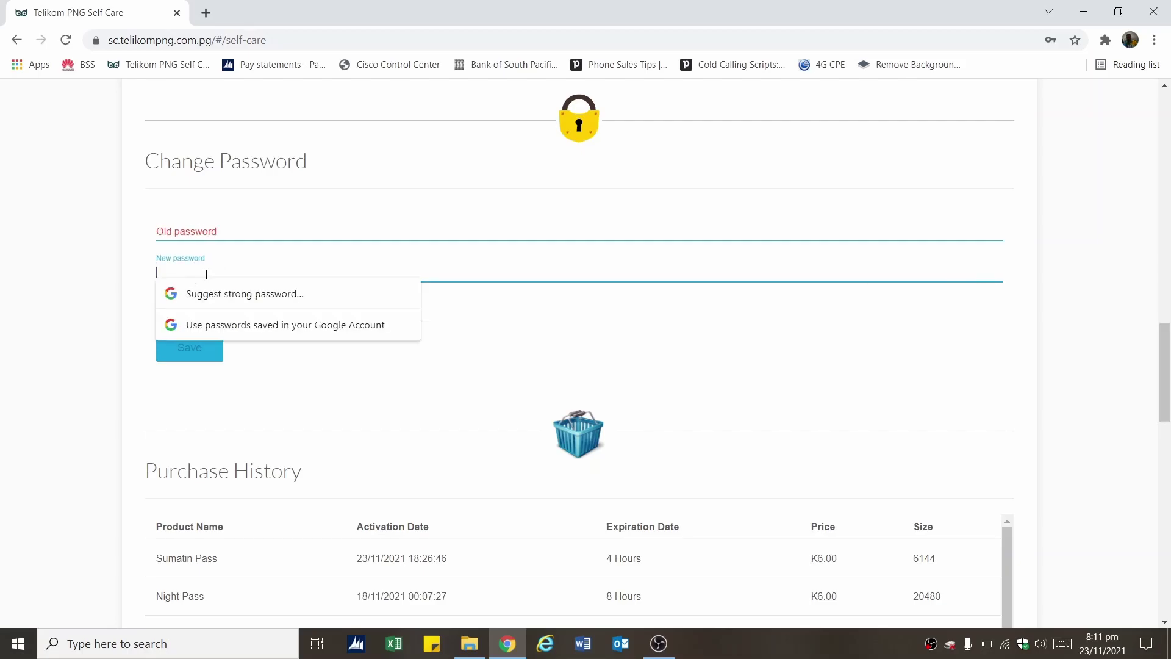
click(438, 312)
click(205, 384)
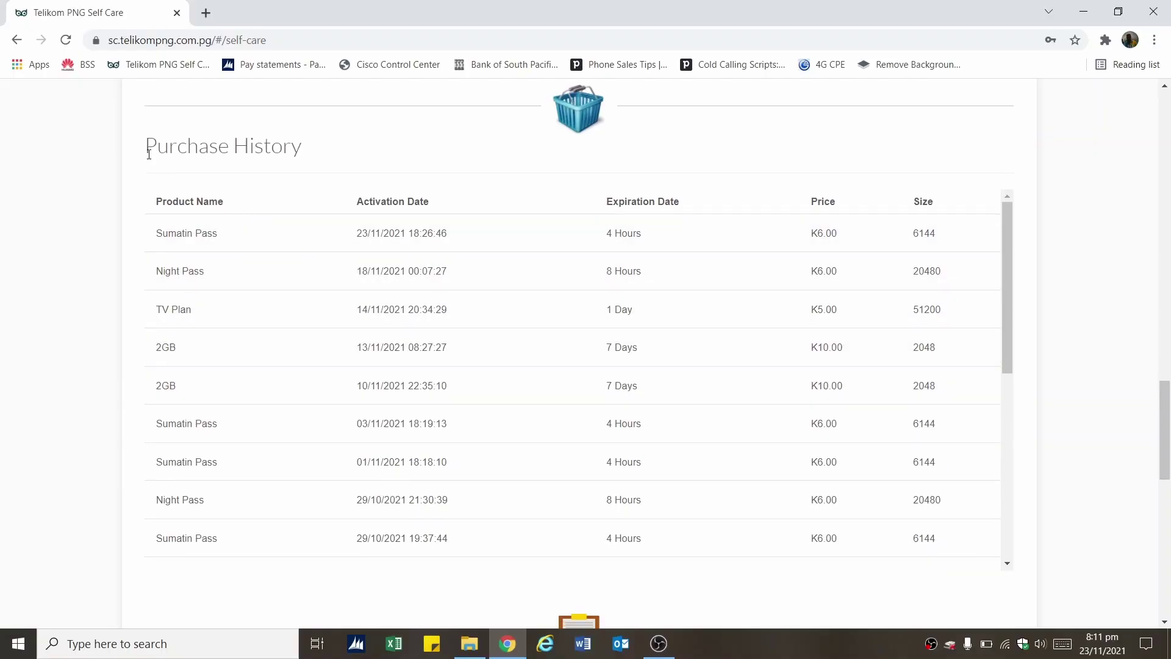
Highlight the Purchase History heading and scroll down to Call Data Records
drag(149, 153, 225, 164)
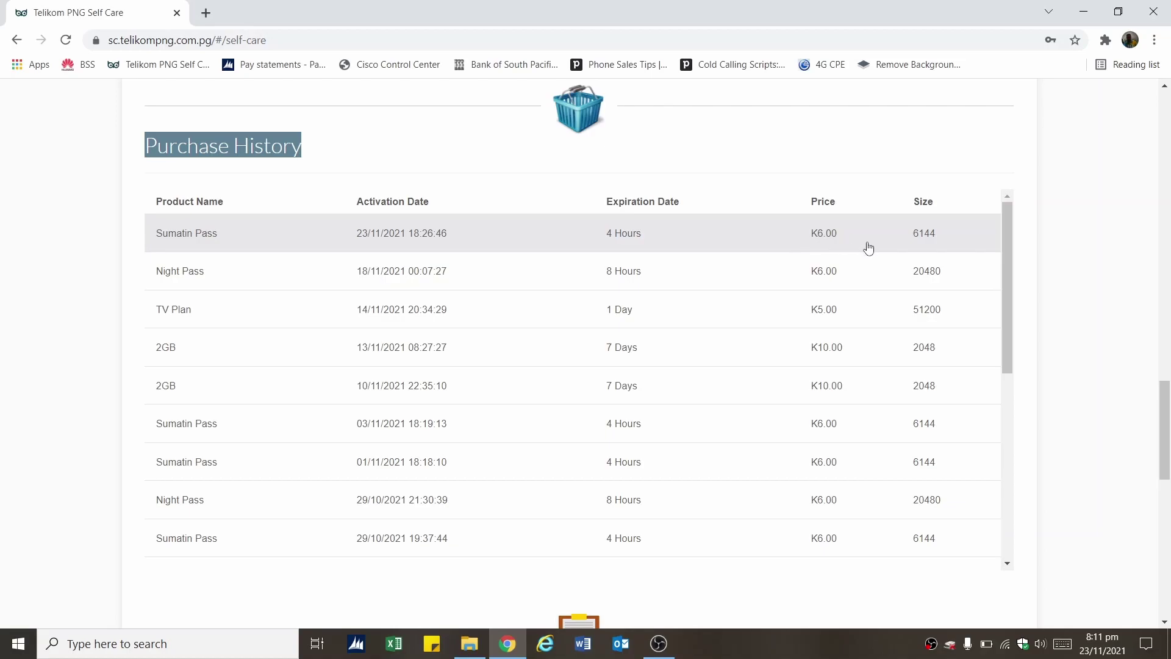
drag(1168, 415, 1095, 486)
Keep the Last 3 Days period and switch the records view from TDR to DR
drag(153, 169, 311, 193)
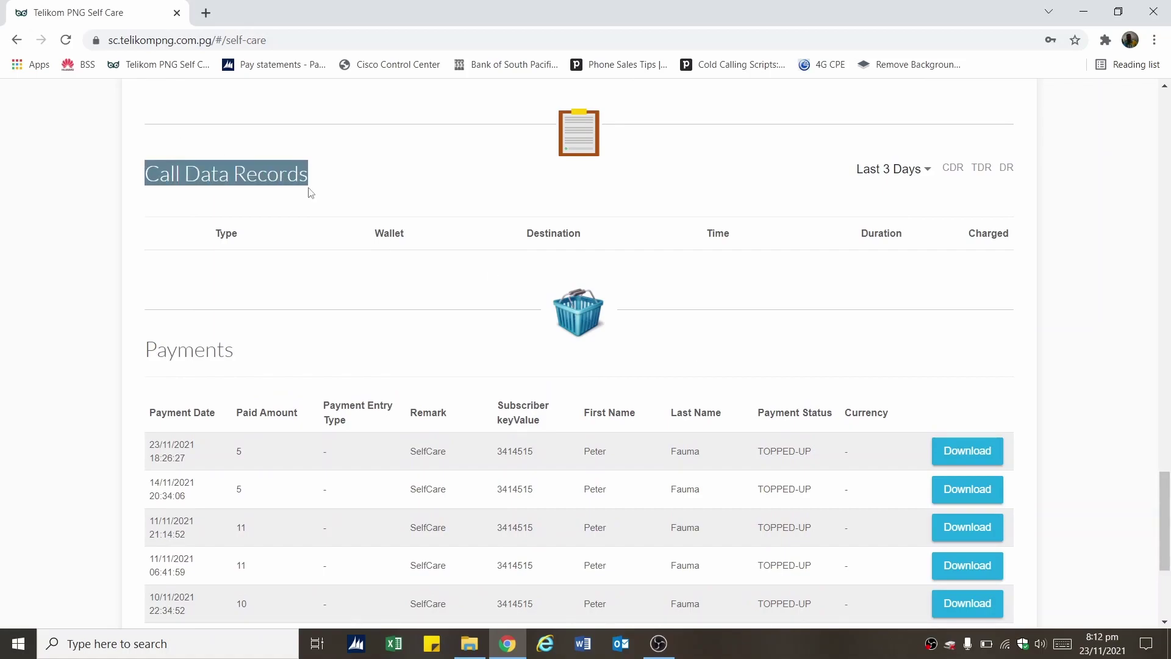
click(912, 178)
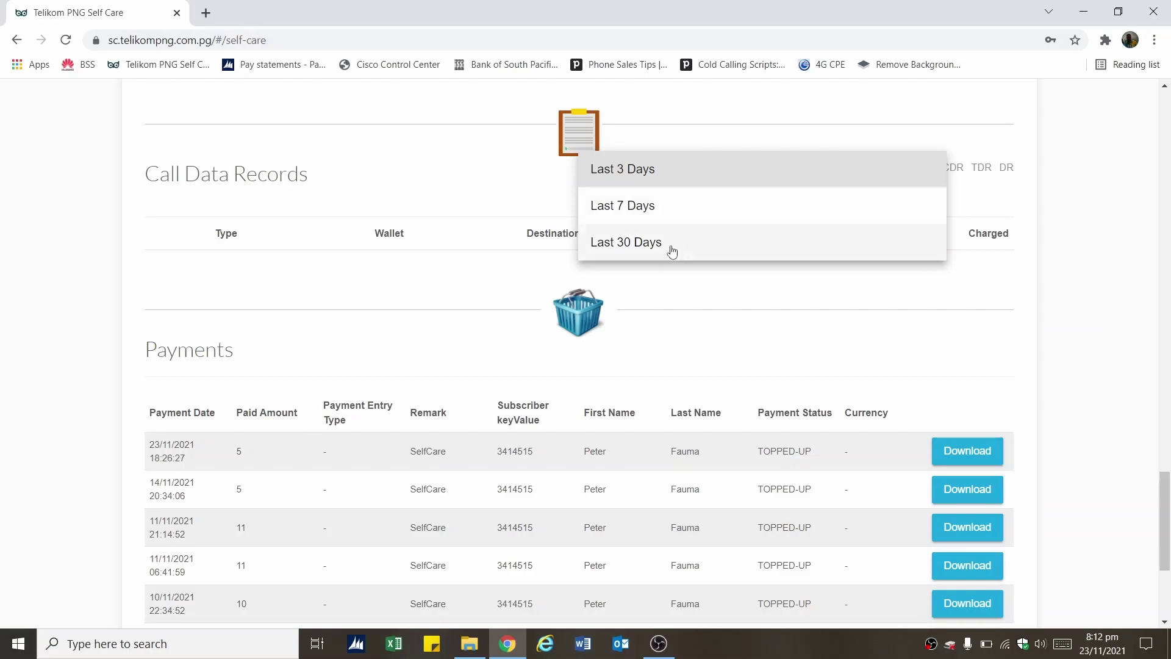
click(962, 192)
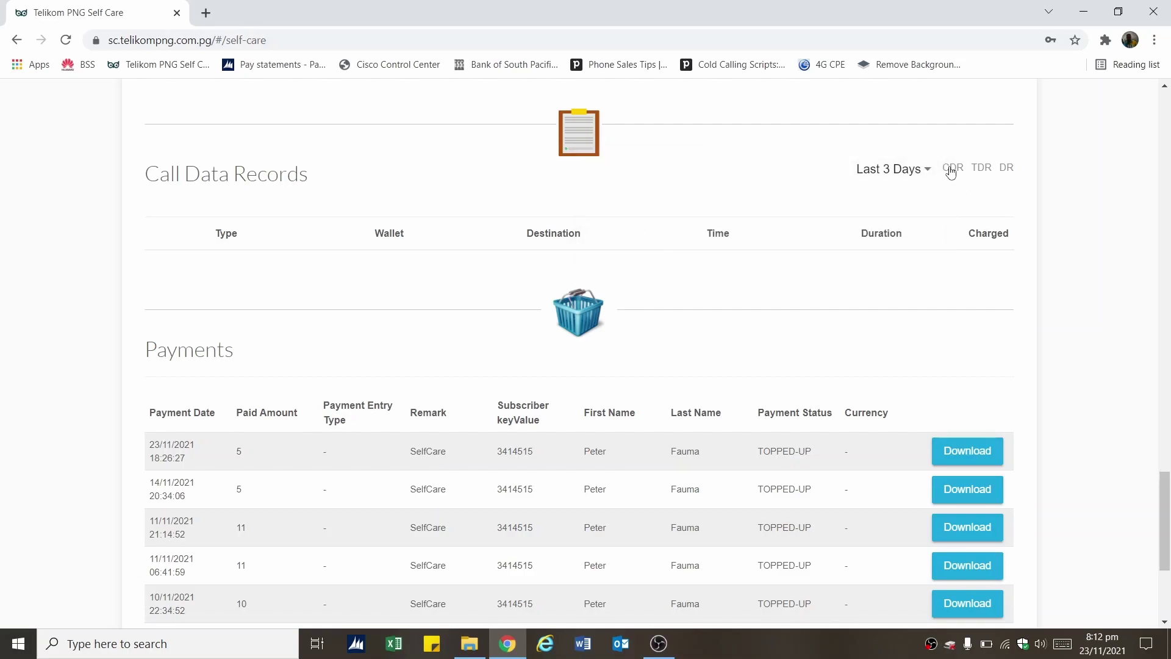
click(983, 175)
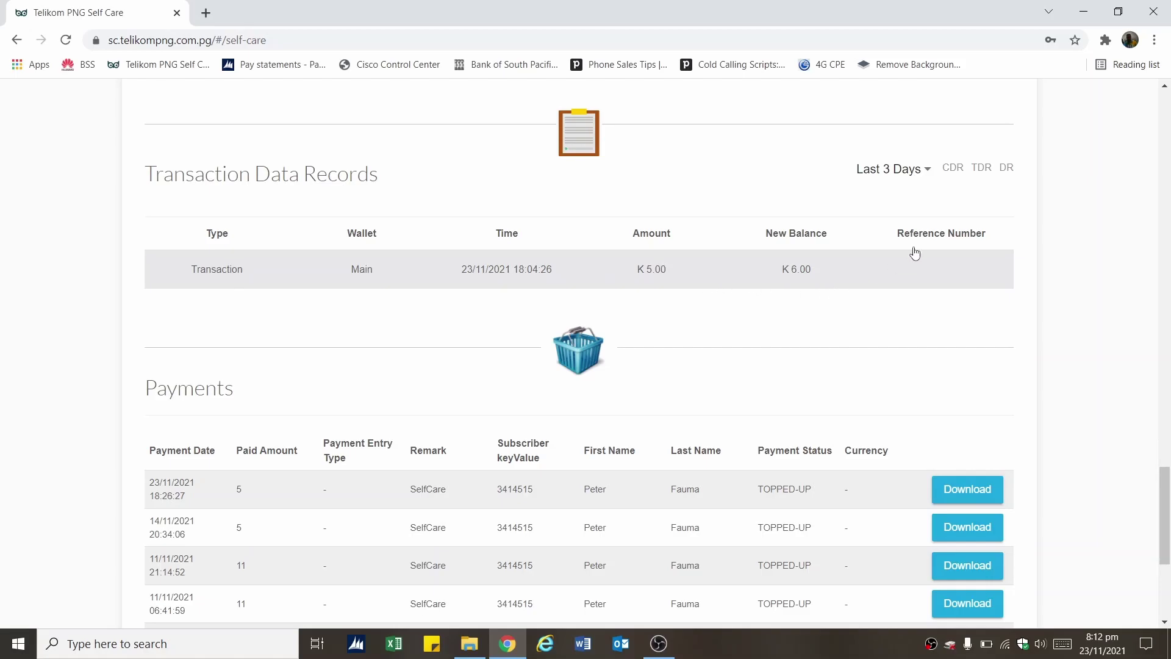
click(1003, 172)
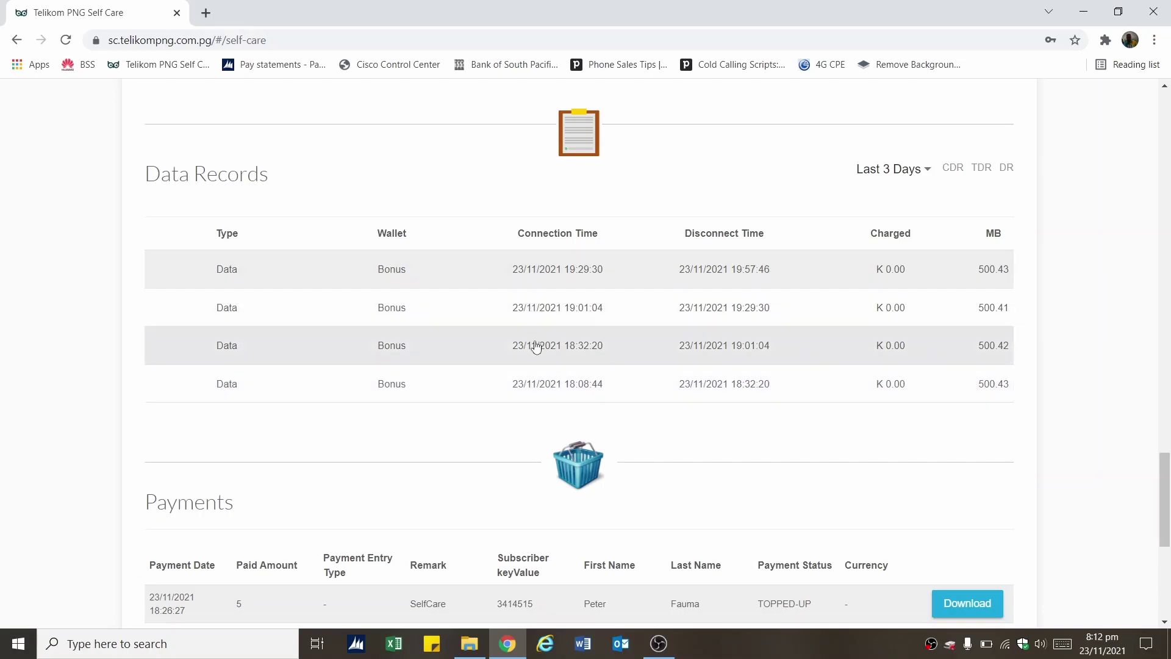
Scroll down to the Payments section to show the authorized K6.0 top-up dated 2021-11-23
drag(1164, 469, 1165, 536)
drag(145, 125, 235, 129)
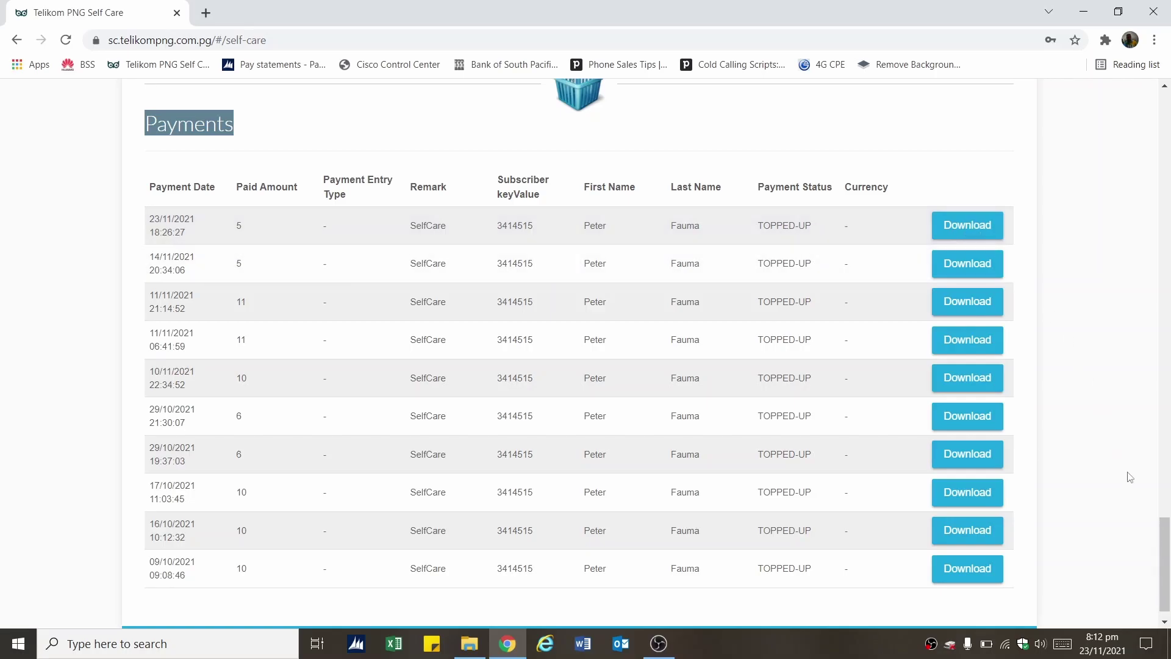
drag(1162, 547, 1162, 553)
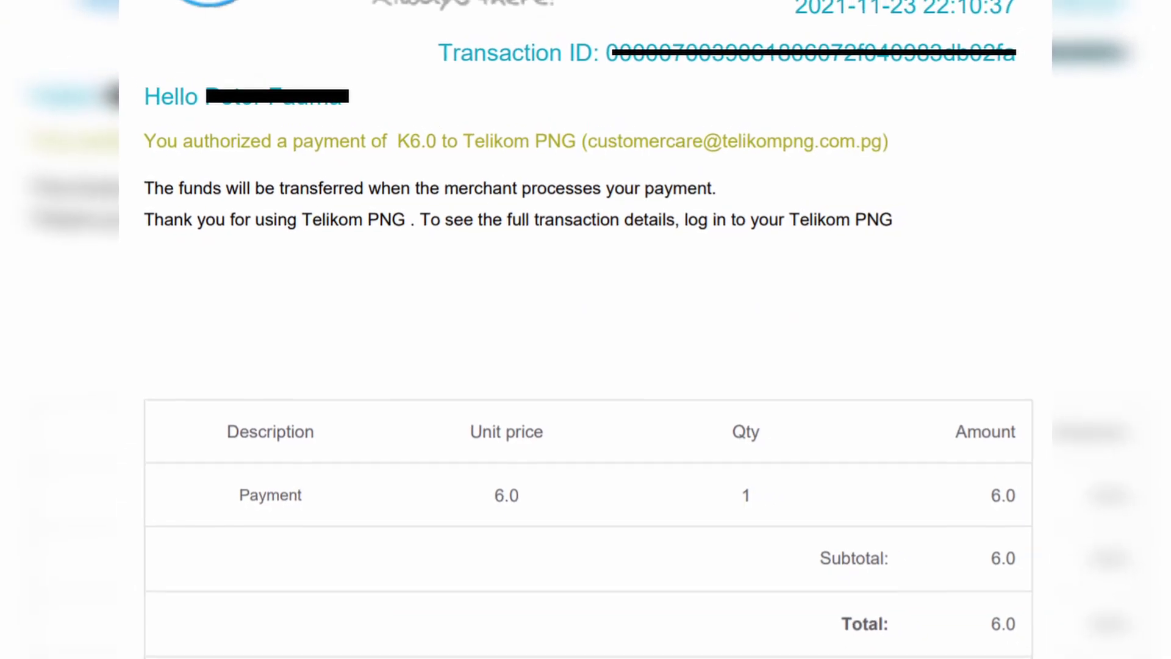